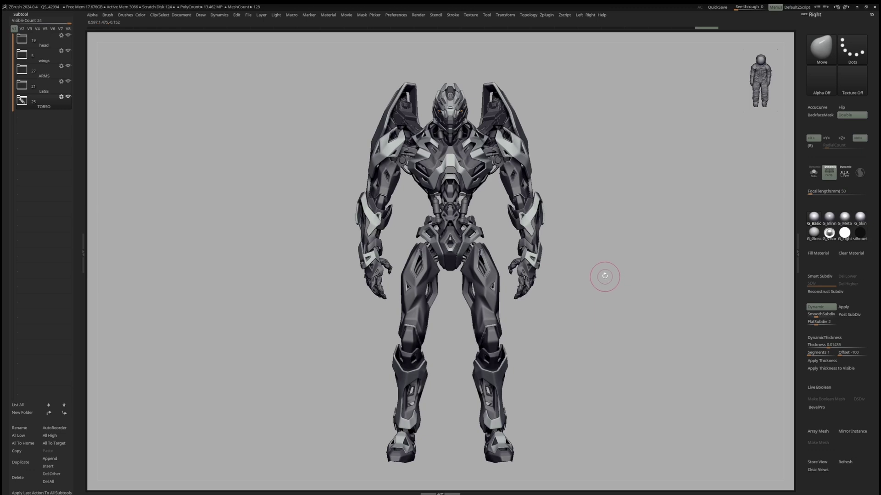
Inspect the robot from several angles, comparing the isolated chest armour plate with the complete model.
drag(598, 269, 574, 275)
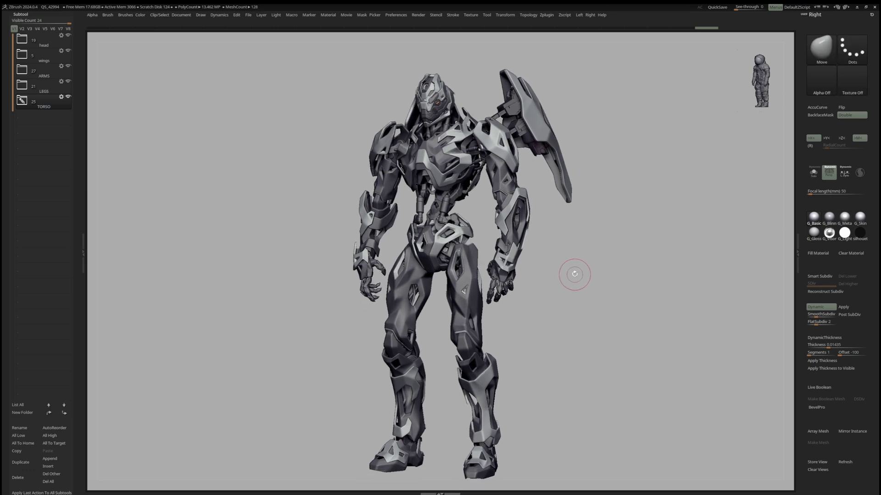
ctrl+right_drag(480, 187, 472, 251)
key(shift+s)
mouse_move(471, 217)
ctrl+right_down()
mouse_move(454, 191)
mouse_move(468, 323)
mouse_move(500, 337)
mouse_move(485, 326)
mouse_move(500, 301)
ctrl+right_up()
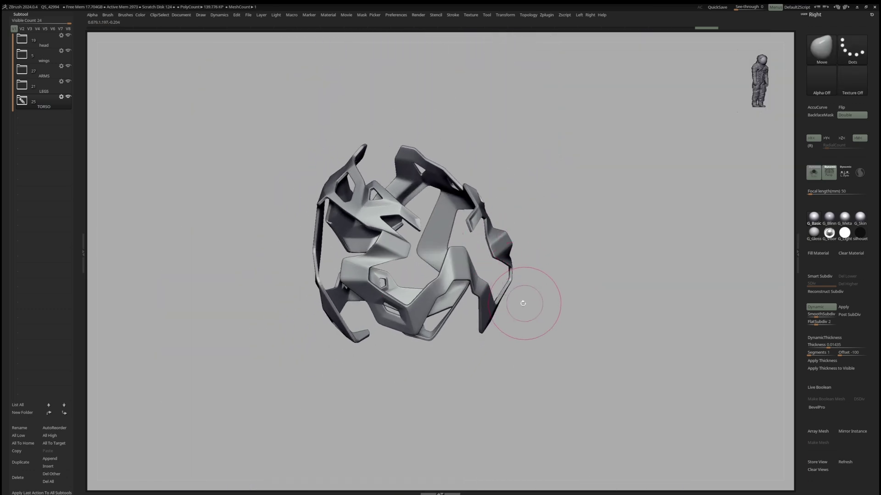
key(ctrl+shift+s)
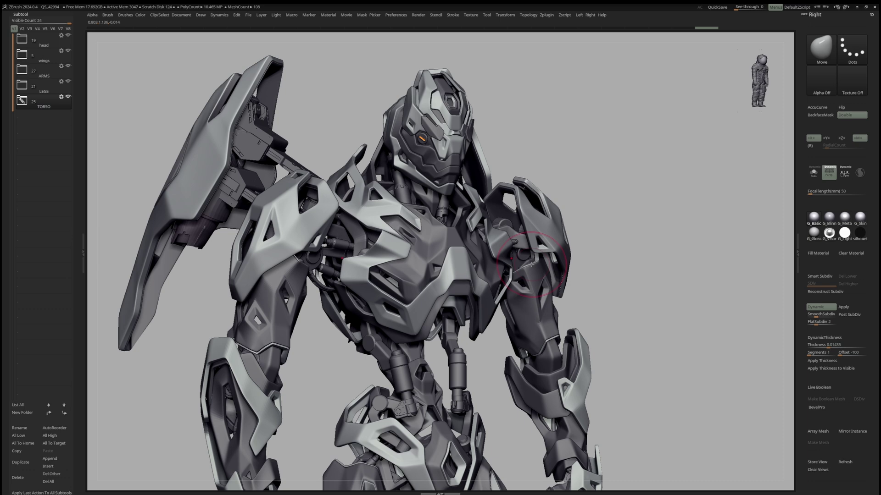
key(ctrl+shift+s)
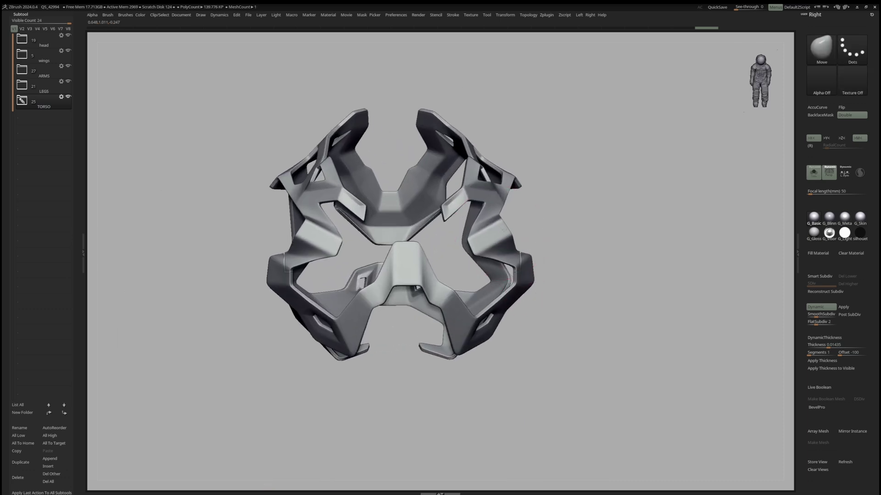
Examine the chest armour's polygroups with dynamic subdivision off and on, and return to the full robot.
key(shift+f)
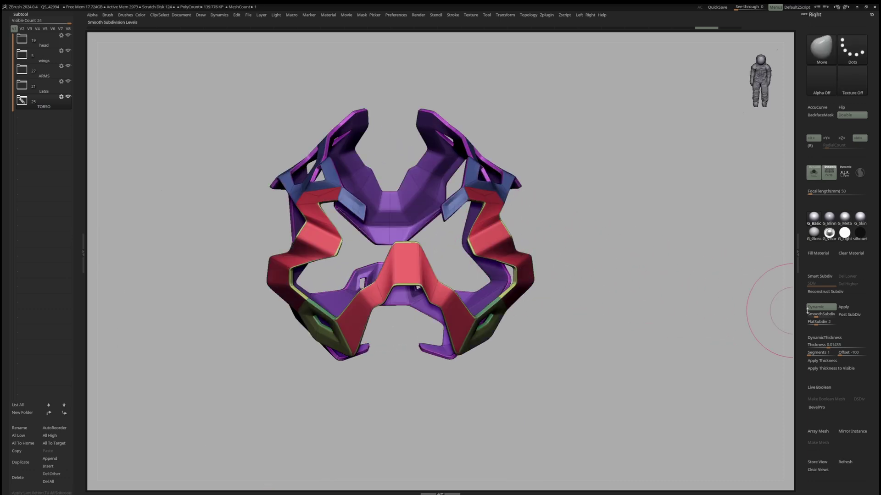
click(808, 307)
drag(742, 291, 629, 275)
click(820, 306)
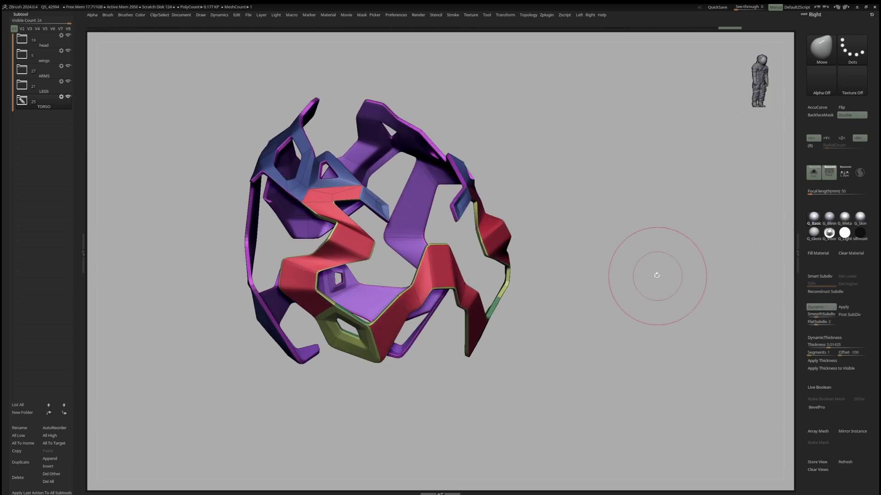
key(shift+f)
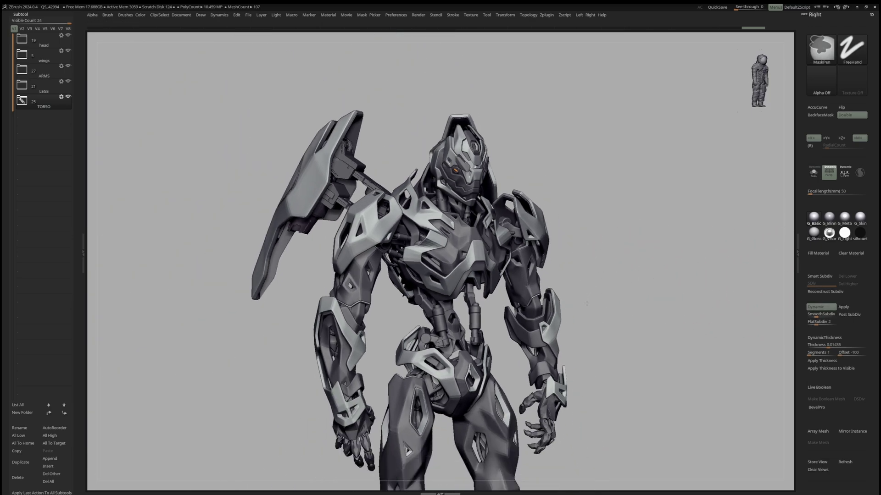
mouse_move(599, 250)
mouse_down()
mouse_move(592, 257)
mouse_move(617, 273)
mouse_move(539, 273)
mouse_move(619, 274)
mouse_move(601, 270)
mouse_up()
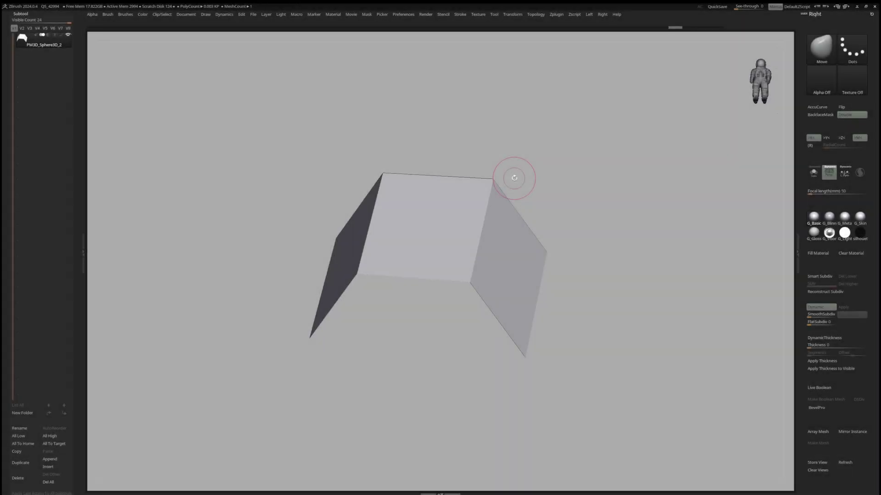
Examine the Dynamic Subdiv settings for the three-panel strip's geometry.
click(57, 15)
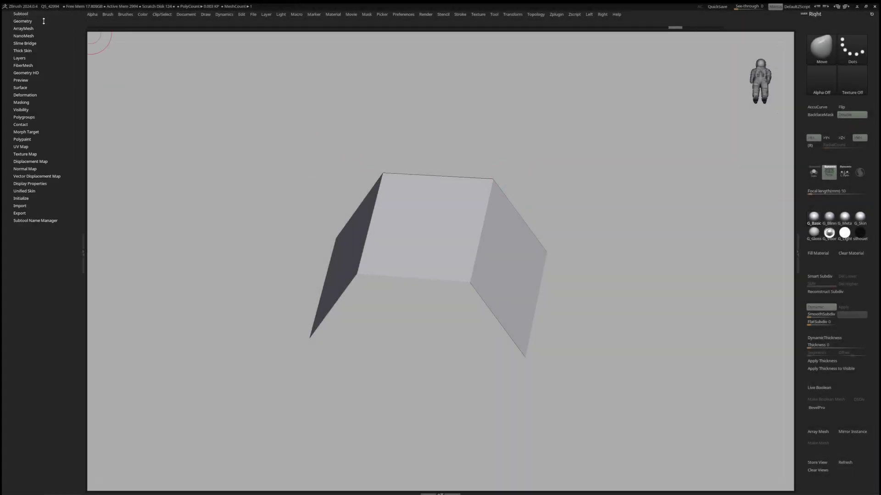
click(45, 21)
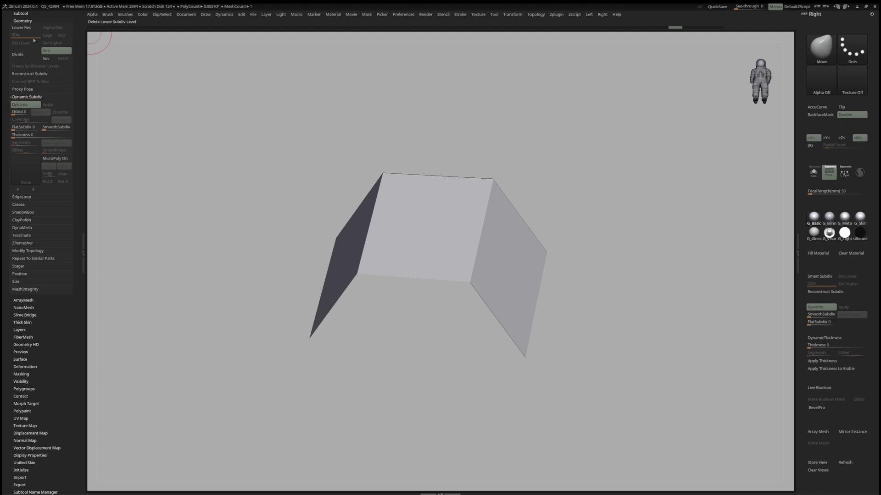
click(33, 14)
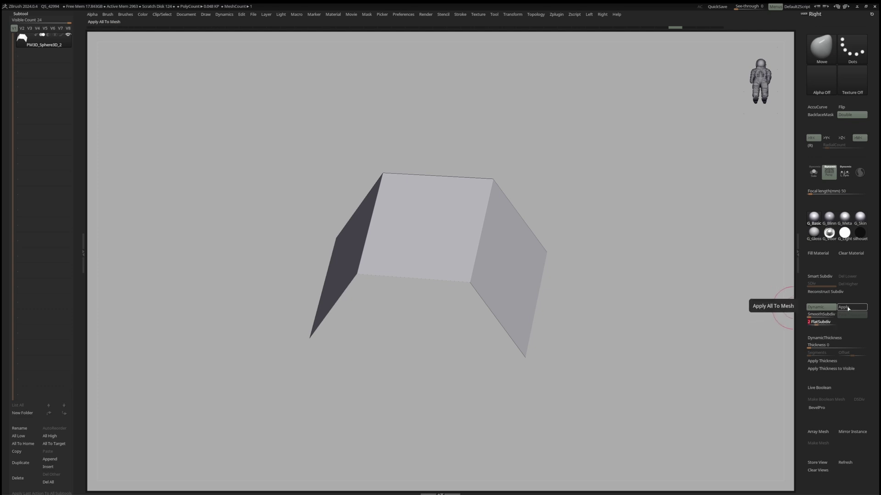
Try applying dynamic subdivision with FlatSubdiv 2 to the strip's mesh, view its wireframe, and undo the application.
click(847, 308)
key(shift+f)
ctrl+right_drag(484, 227, 503, 241)
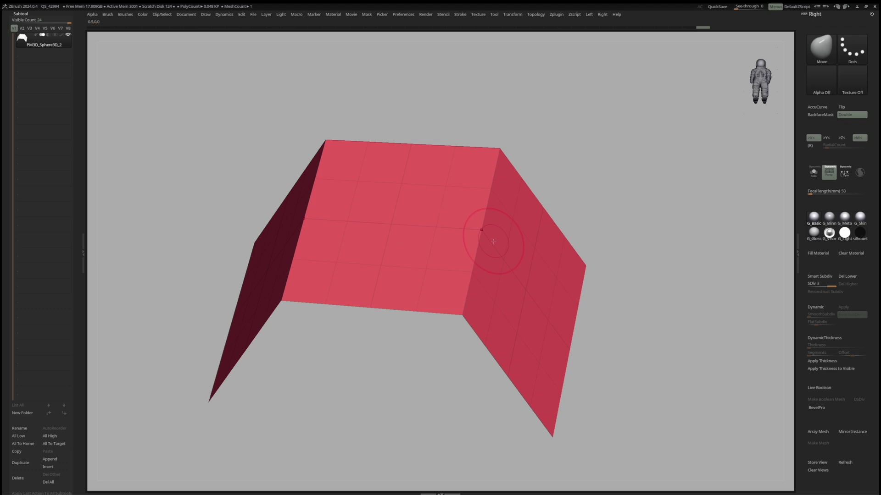
key(ctrl+z)
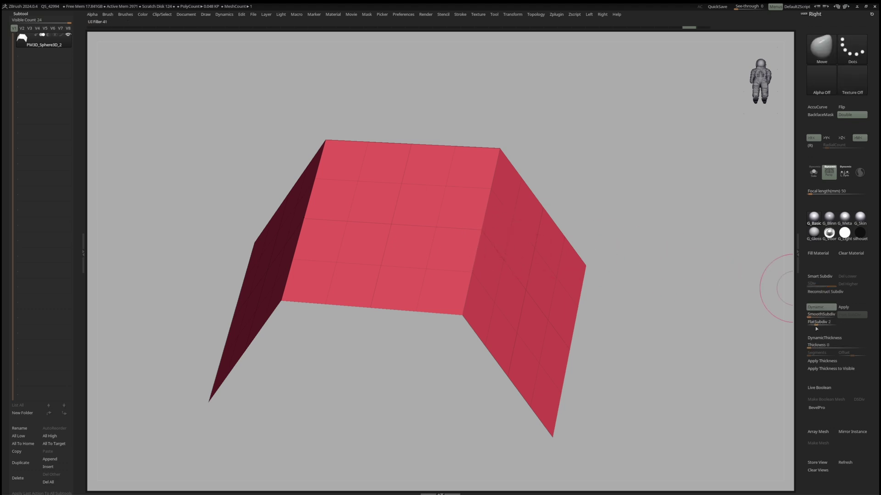
Set the strip's SmoothSubdiv level to 2, hide the polygroup colours, and inspect the bends with a larger brush cursor.
click(813, 316)
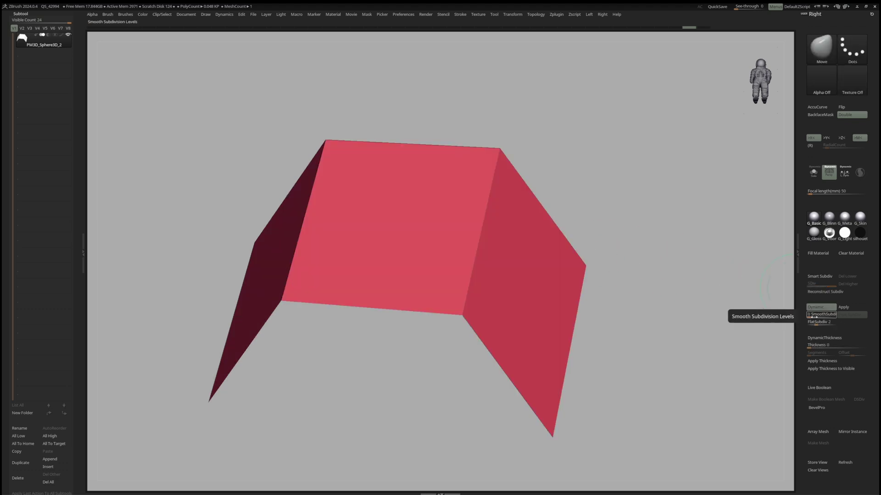
click(814, 316)
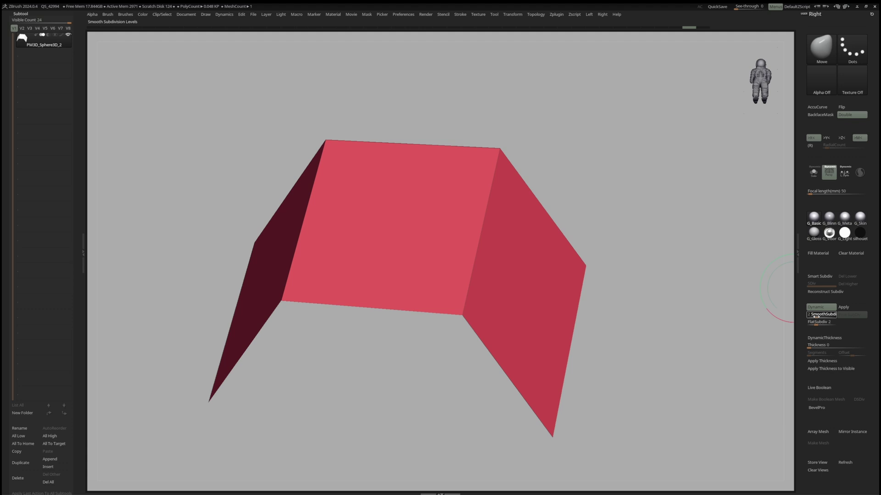
key(shift+f)
ctrl+right_drag(518, 293, 519, 250)
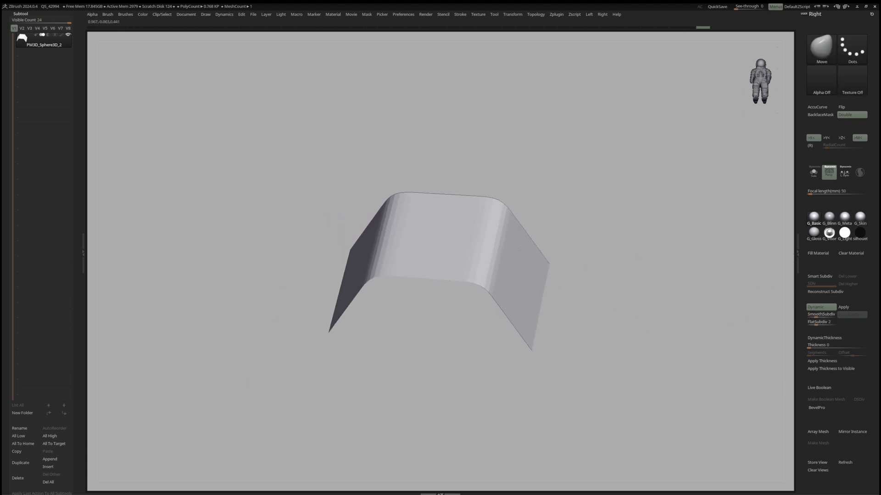
drag(520, 251, 509, 244)
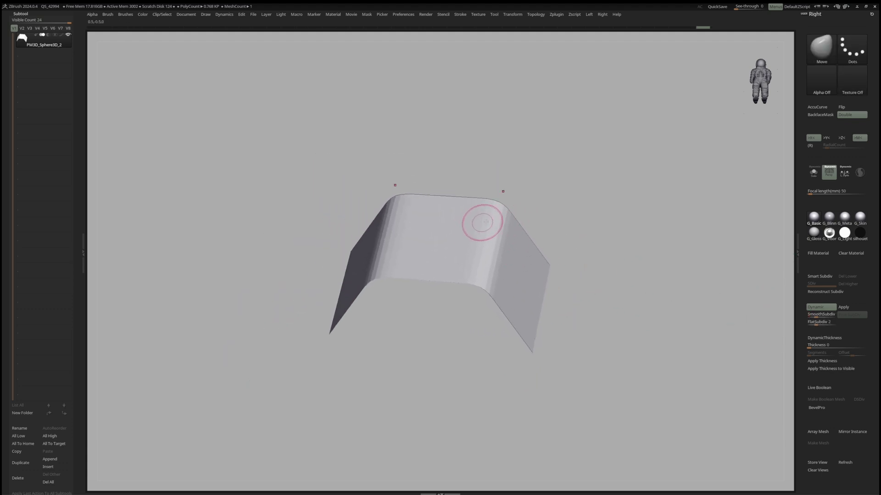
key(space)
drag(495, 230, 507, 230)
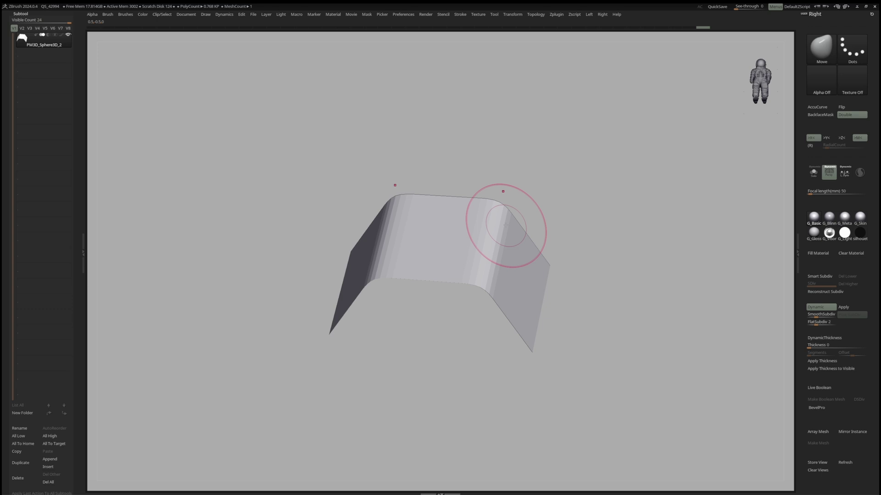
Set the strip's FlatSubdiv level to 3 and compare the tightness of its bends with and without polygroup colours.
key(shift+f)
key(space)
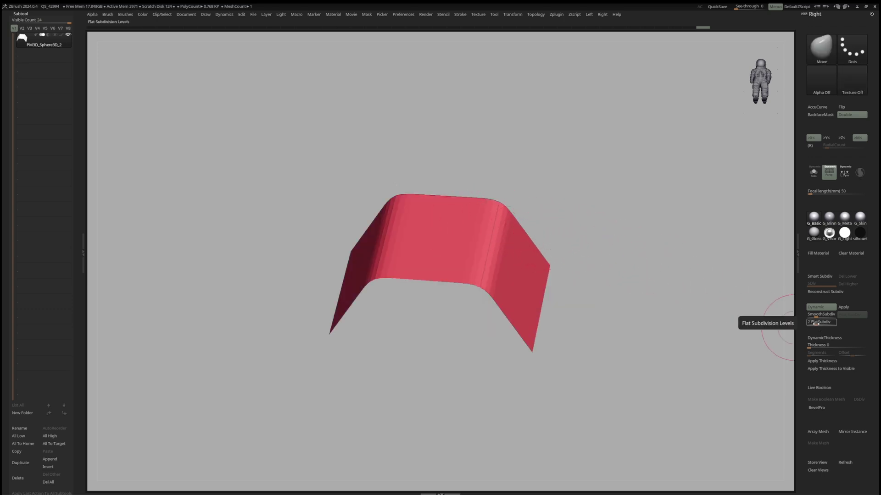
click(821, 323)
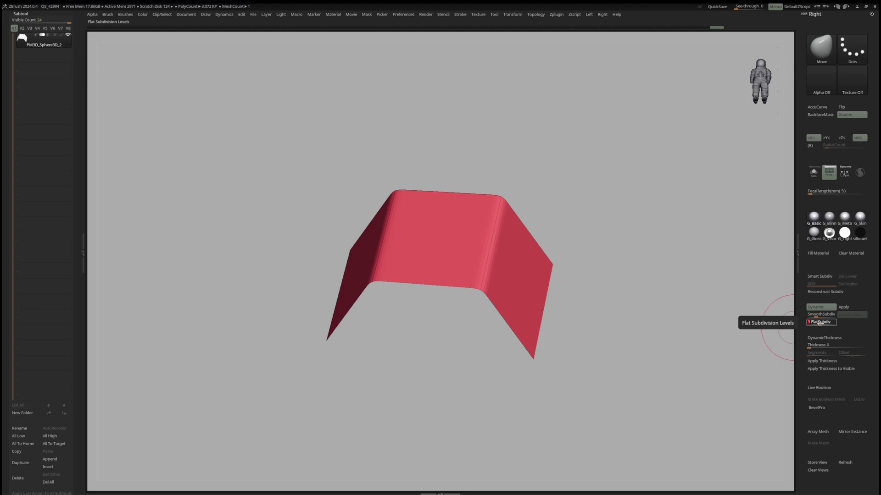
click(823, 324)
click(817, 326)
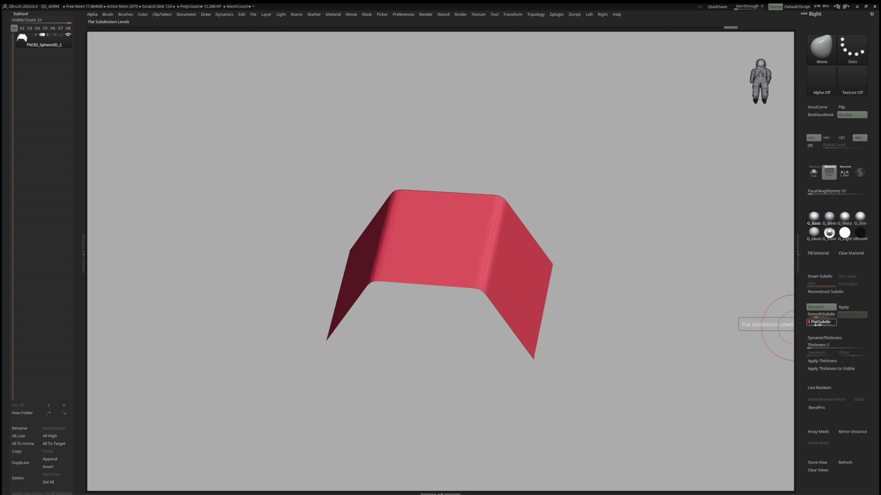
key(shift+f)
ctrl+right_drag(584, 257, 591, 260)
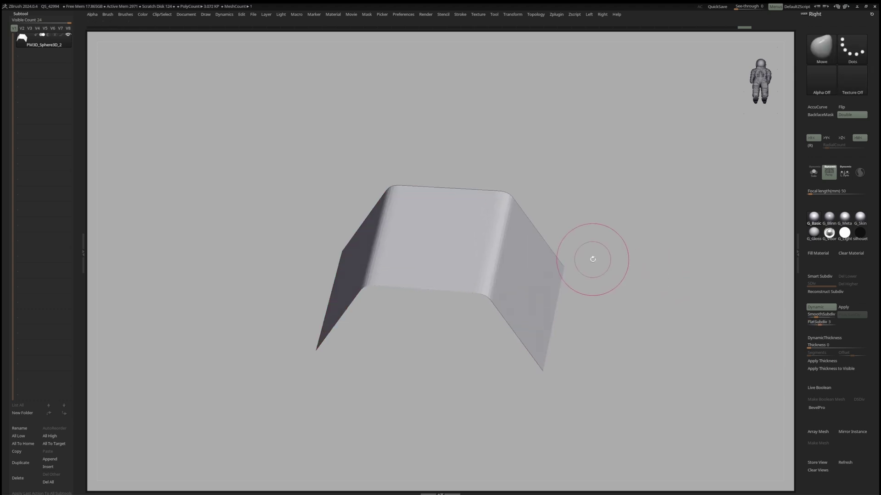
drag(591, 260, 637, 240)
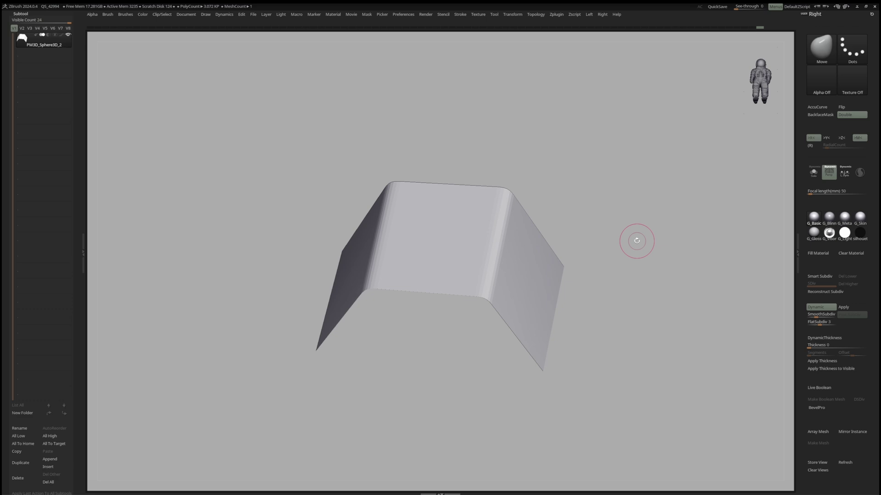
Give the strip a dynamic thickness of 0.05 and turn off Post SubDiv.
click(819, 345)
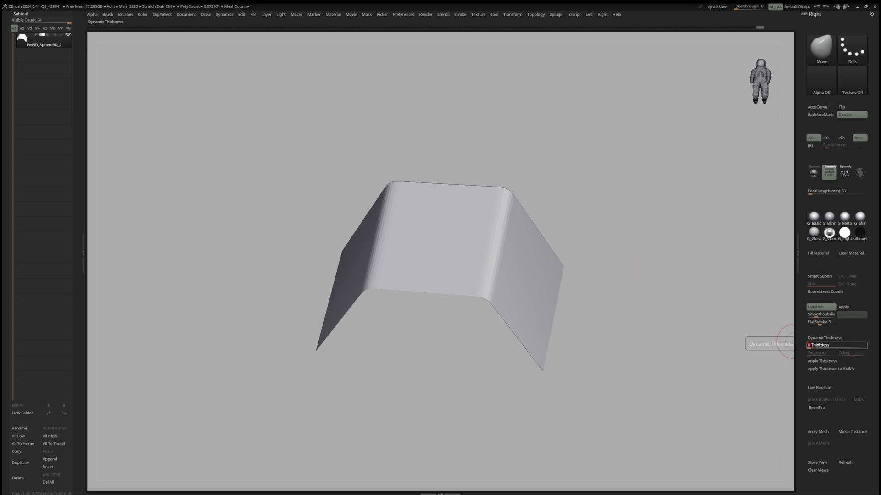
text(0.05)
key(Return)
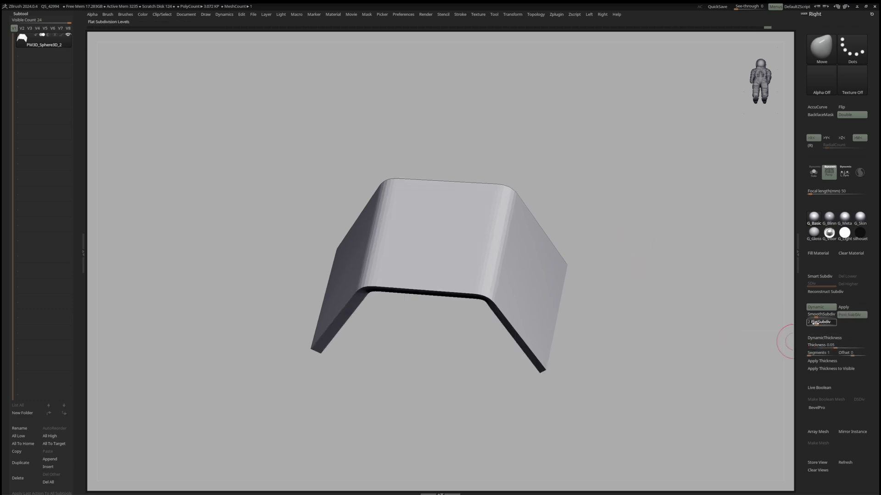
click(818, 322)
key(Return)
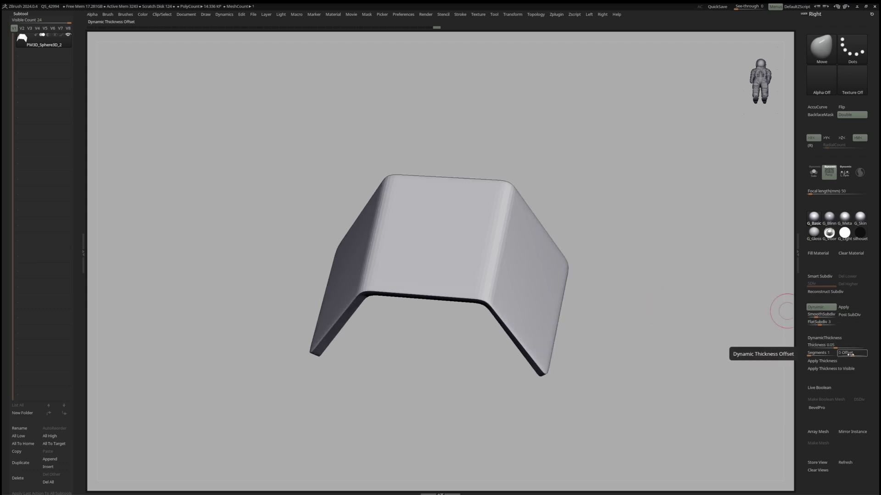
Set the strip's dynamic thickness offset to -100 and inspect the thickened edges with polygroups displayed.
text(-32)
key(Return)
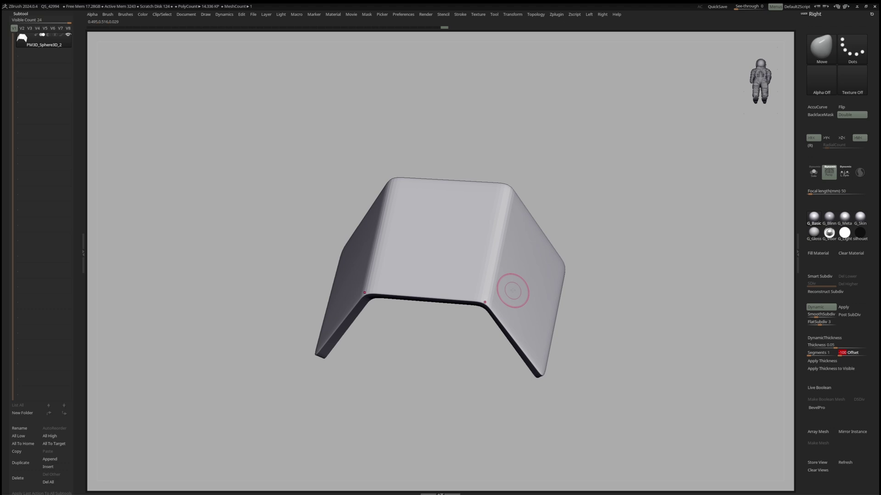
key(shift)
mouse_move(511, 282)
right_down()
mouse_move(512, 294)
mouse_move(527, 271)
mouse_move(507, 274)
right_up()
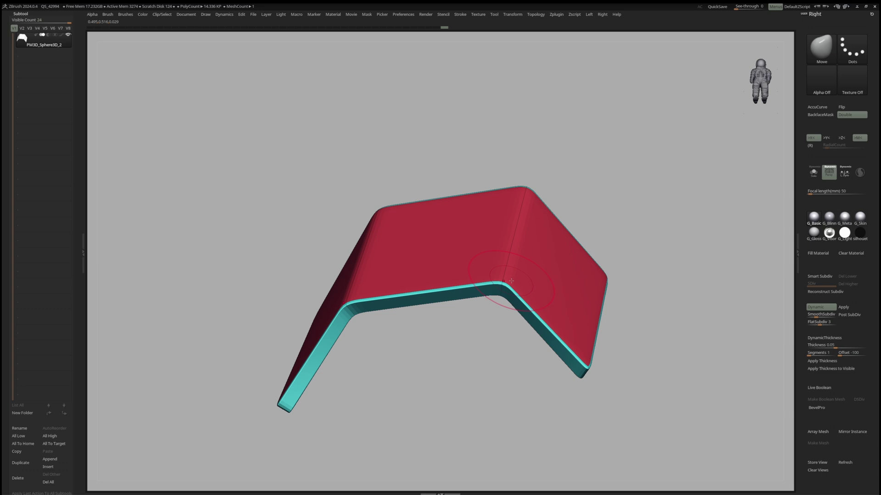
Switch to the ZModeler brush and move the strip's front bend corner slightly inward with symmetry.
key(b)
key(z)
key(m)
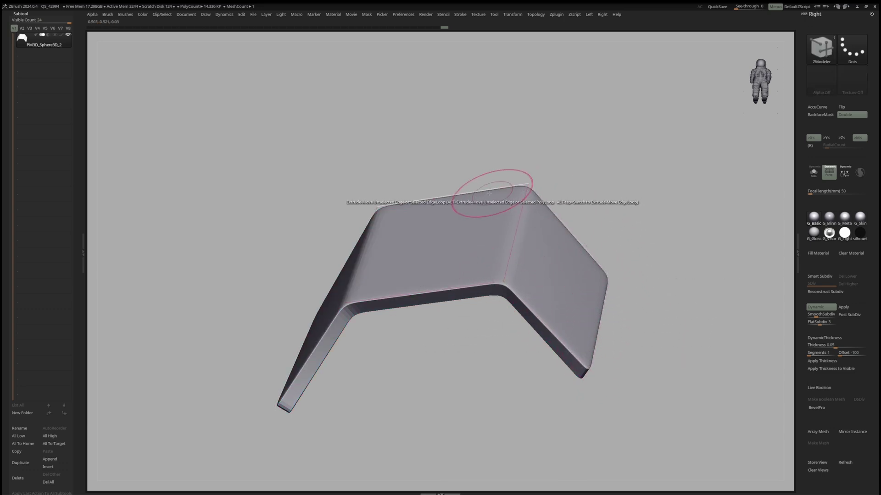
right_drag(521, 196, 622, 168)
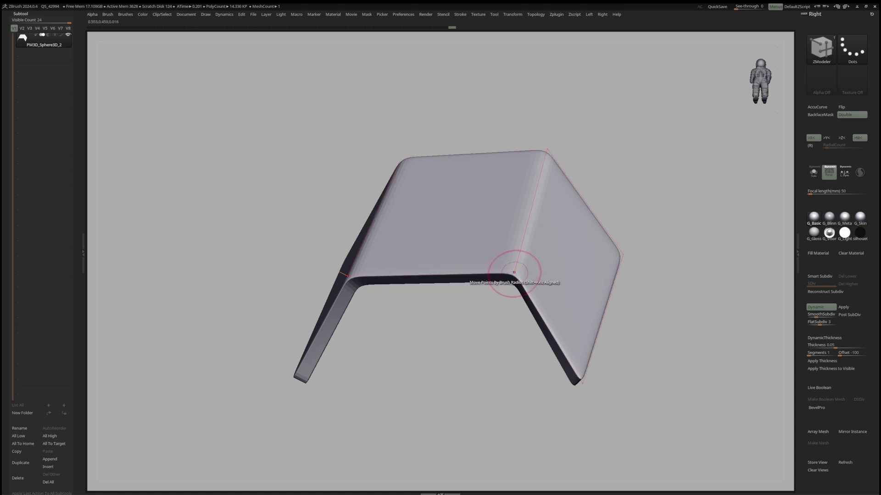
drag(515, 274, 503, 270)
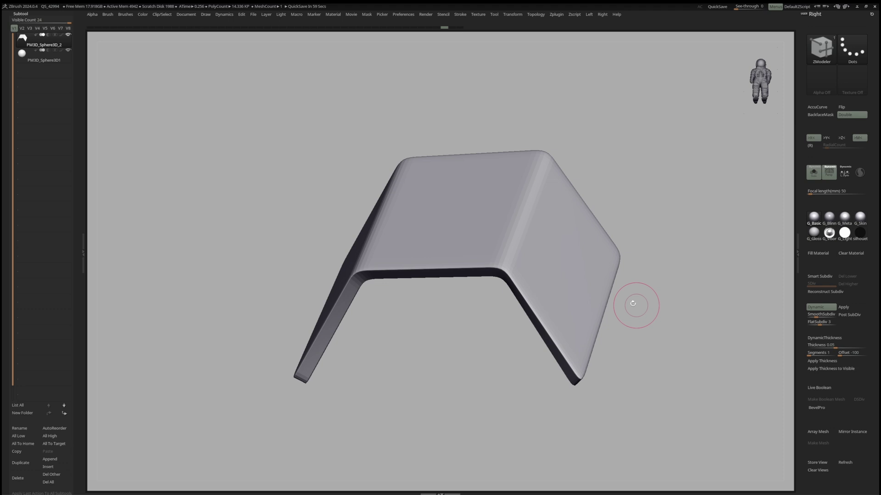
Use Extrude Move on the strip's outer side edges twice with symmetry, adding two angled panels on each side.
key(space)
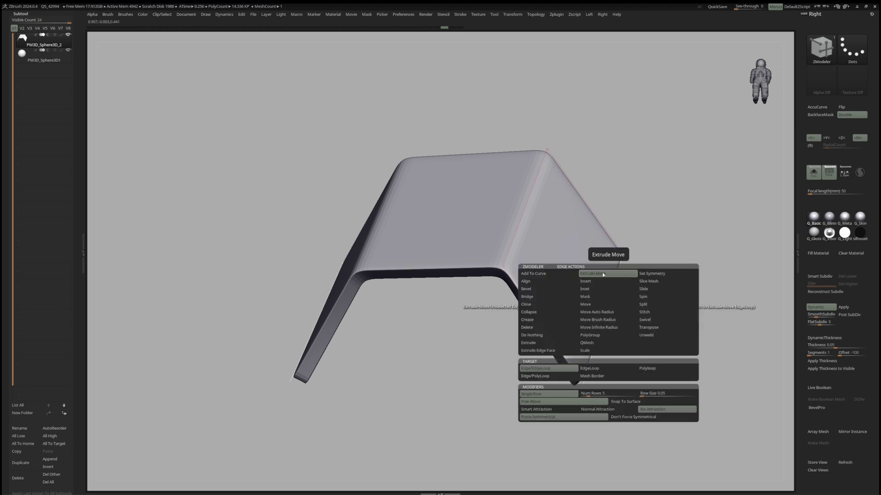
drag(612, 283, 705, 300)
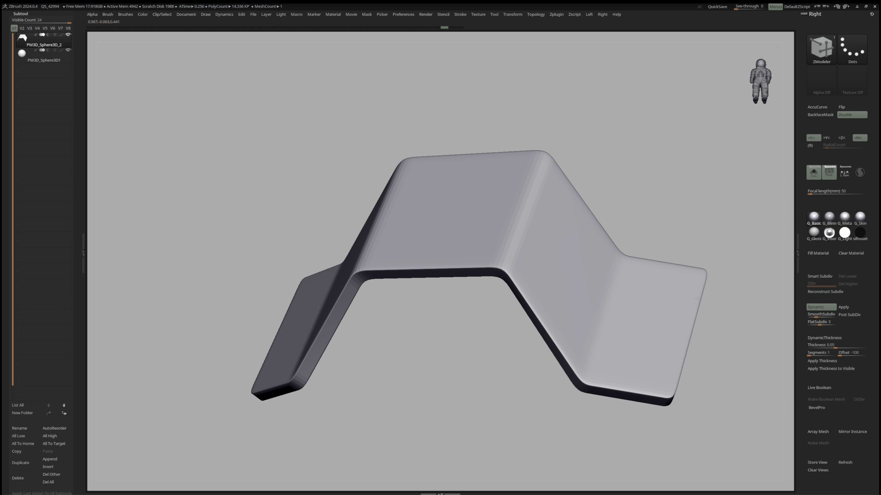
mouse_move(705, 299)
ctrl+right_down()
mouse_move(673, 316)
mouse_move(591, 208)
ctrl+right_up()
drag(552, 230, 486, 340)
drag(566, 373, 587, 278)
Set the ZModeler edge action Extrude Move to Snap To Surface with Smart Attraction.
key(space)
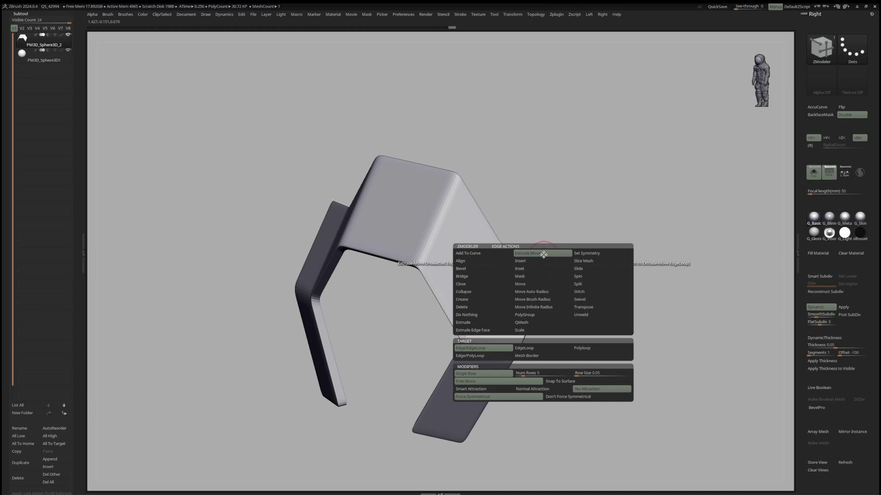
click(560, 381)
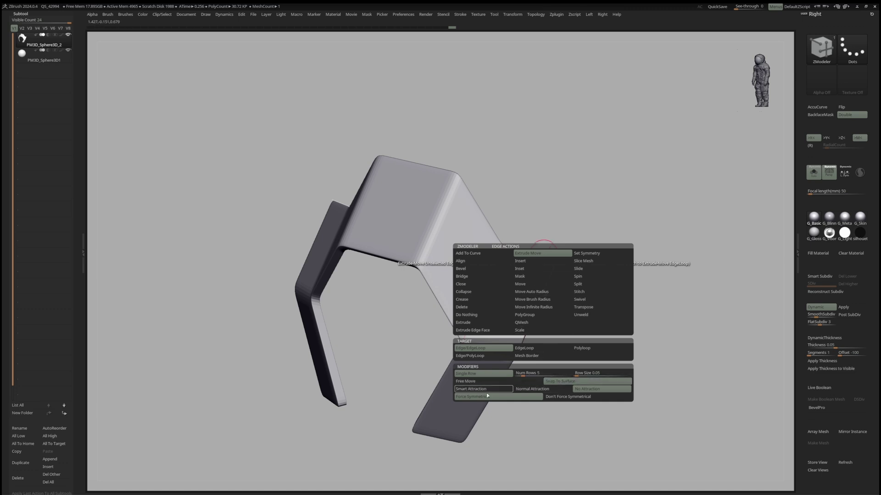
click(471, 390)
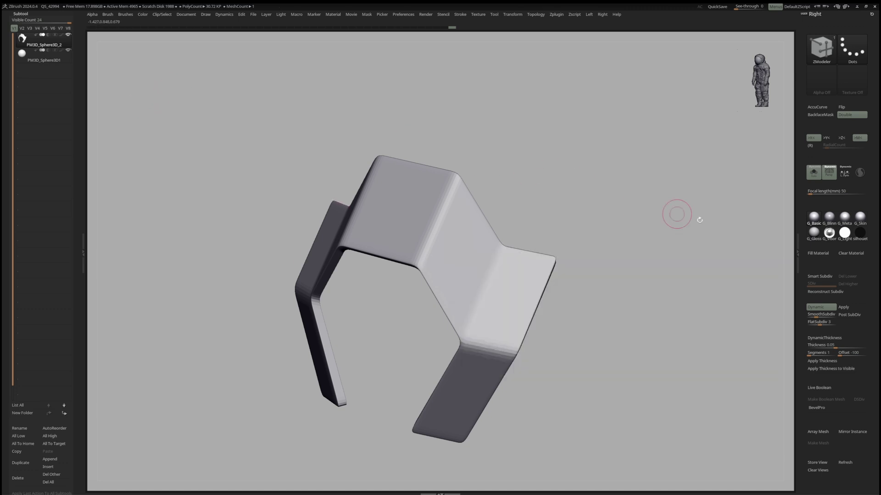
With the sphere shown and the dynamic thickness offset set to 100, extrude the strip's top and adjoining side edges backward over the sphere.
key(shift+s)
drag(861, 354, 868, 353)
alt+right_drag(487, 153, 454, 264)
drag(418, 206, 477, 164)
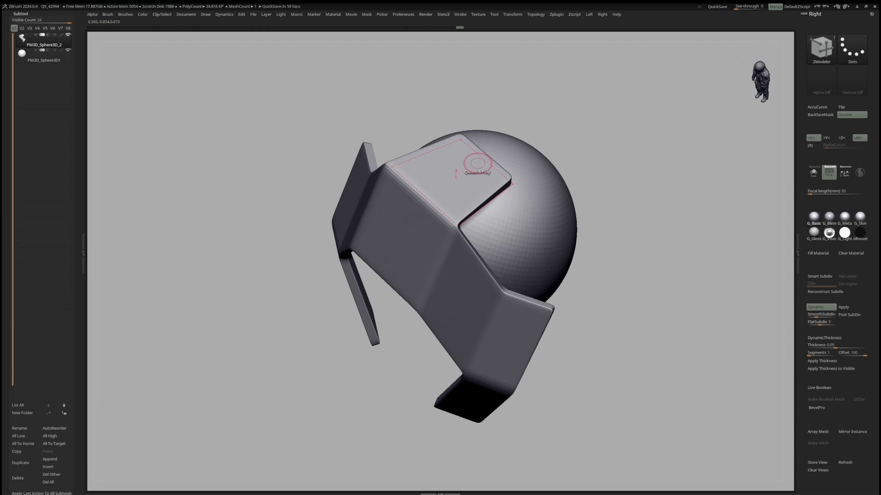
drag(481, 257, 515, 197)
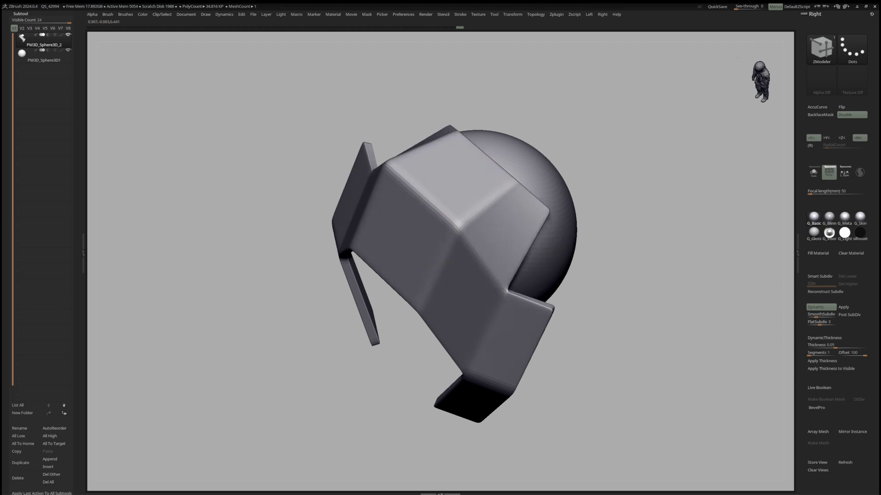
drag(579, 194, 600, 174)
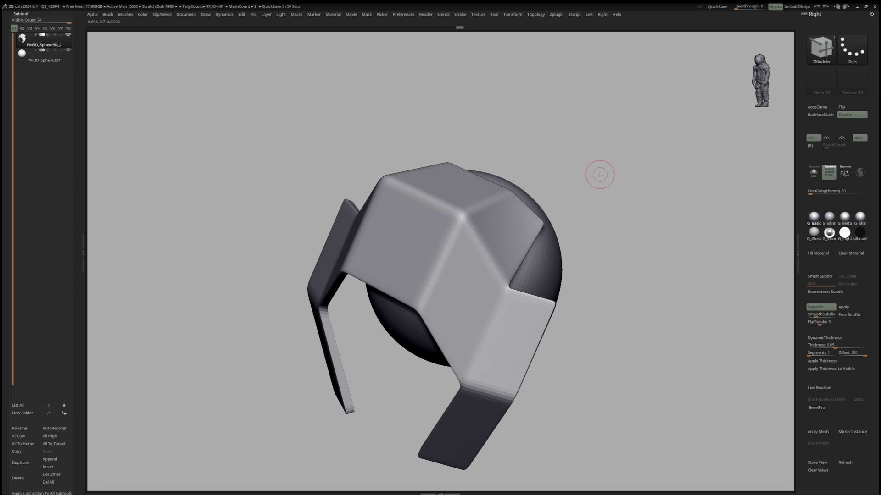
Isolate the strip in solo mode and set its dynamic thickness offset to -100.
key(shift+s)
click(839, 354)
alt+drag(657, 358, 662, 308)
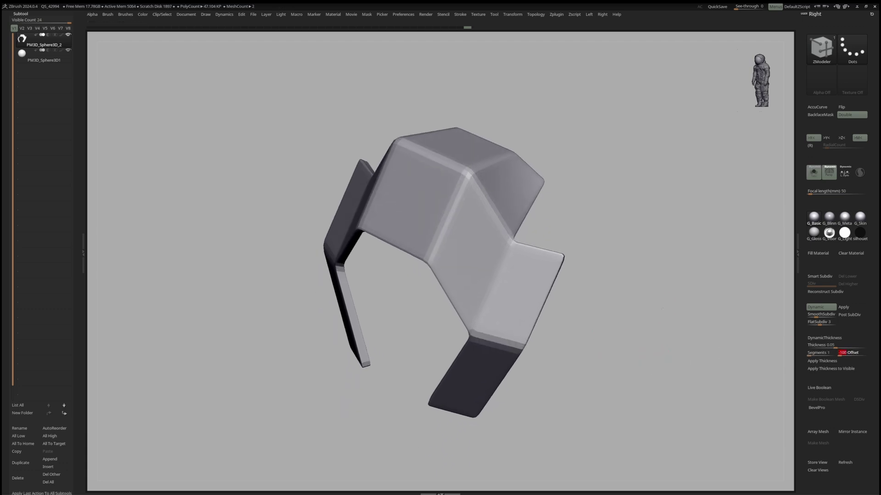
Set Extrude Move to Free Move with No Attraction and view the strip's open lower ends from the front.
key(space)
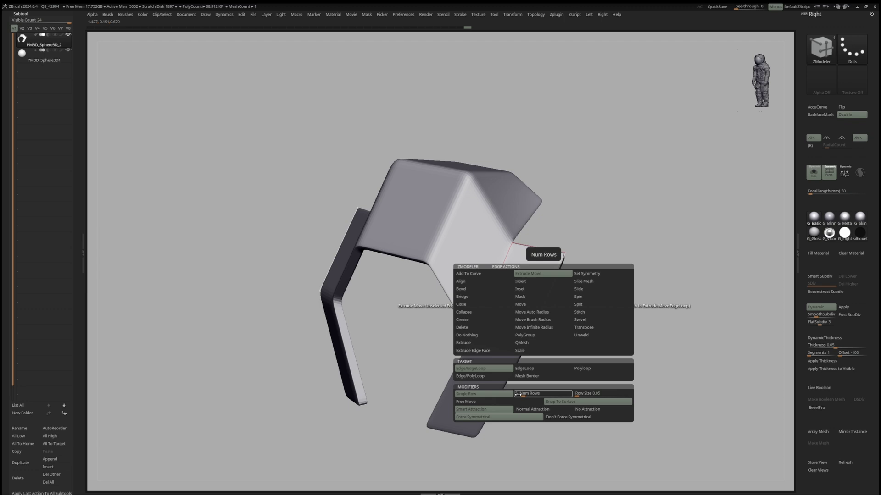
click(501, 402)
click(577, 410)
drag(577, 408, 570, 397)
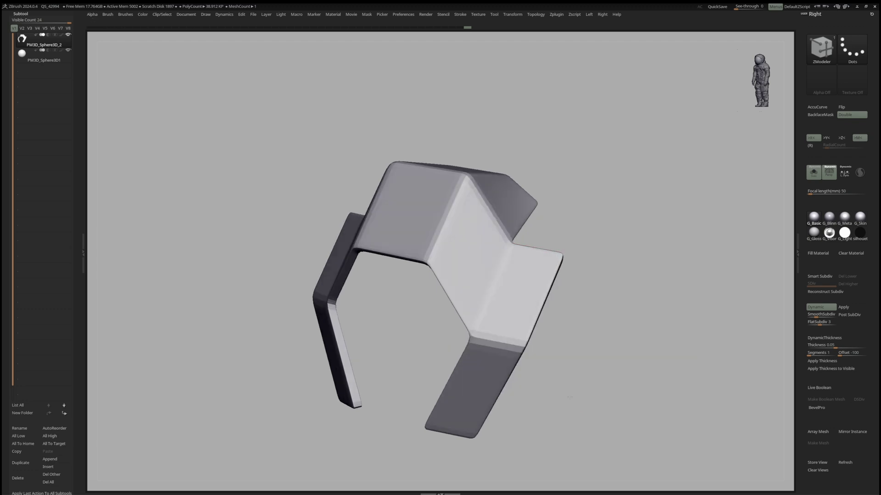
right_drag(570, 397, 579, 416)
alt+right_drag(579, 416, 636, 307)
right_drag(635, 308, 639, 298)
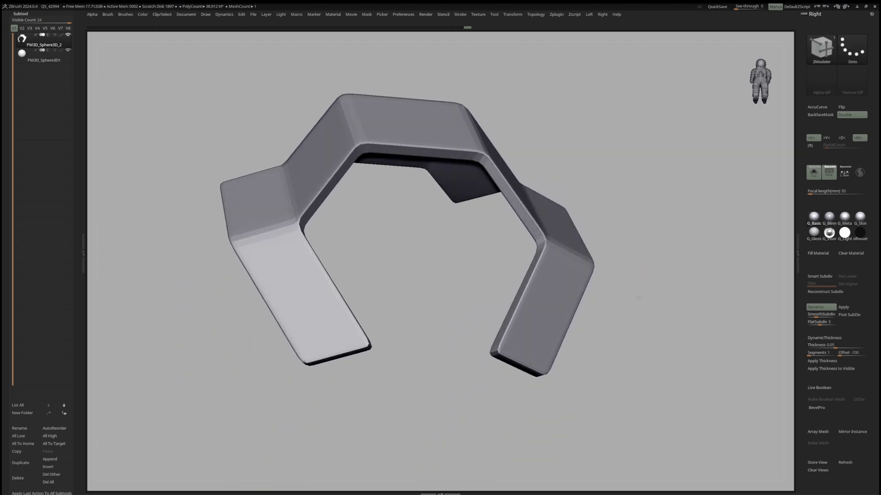
drag(638, 297, 610, 348)
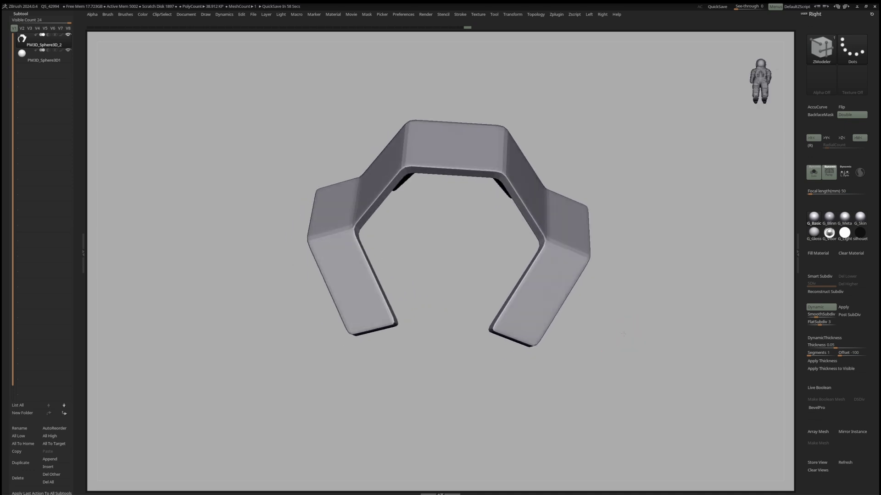
key(space)
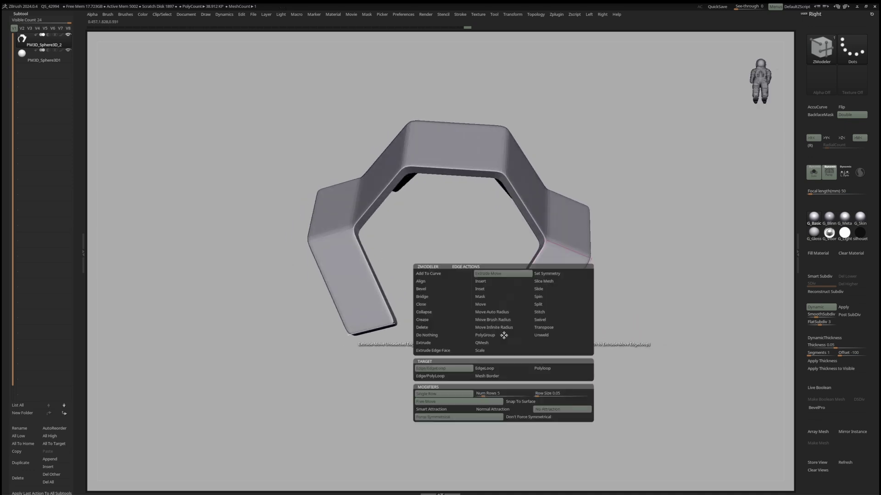
Reshape the strip's two lower ends with the Move brush so their end edges slant toward each other.
key(b)
key(m)
key(v)
mouse_move(477, 356)
mouse_down()
mouse_move(477, 374)
mouse_move(489, 370)
mouse_up()
key(space)
drag(500, 323, 492, 291)
drag(529, 353, 516, 368)
Bridge the strip's two free lower end edges with ZModeler to close the loop.
key(b)
key(z)
key(m)
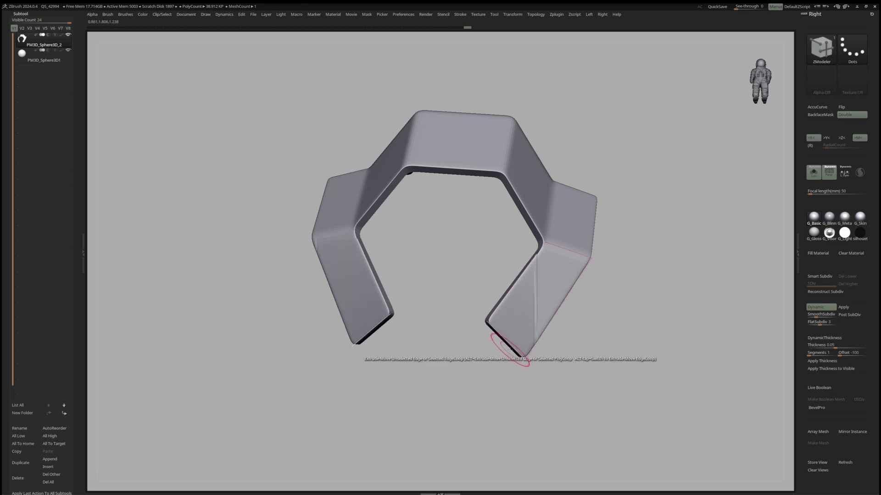
key(space)
click(443, 299)
click(492, 328)
click(492, 328)
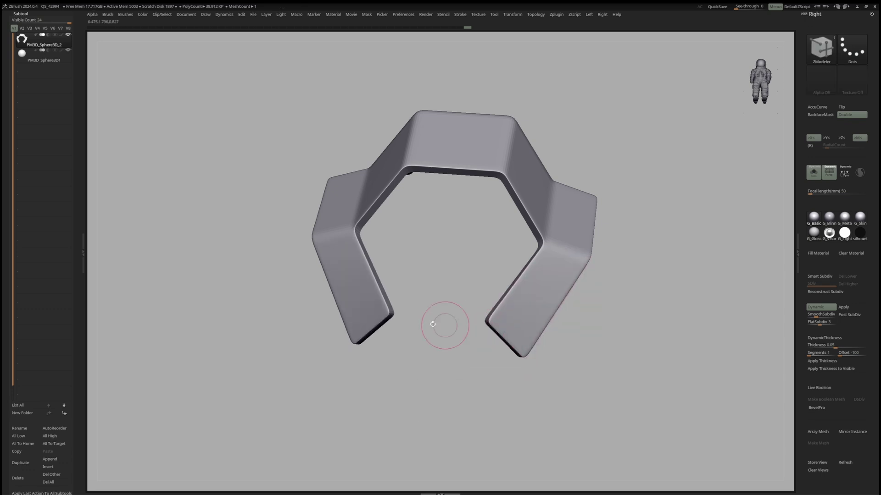
click(373, 315)
key(shift+f)
drag(597, 367, 560, 393)
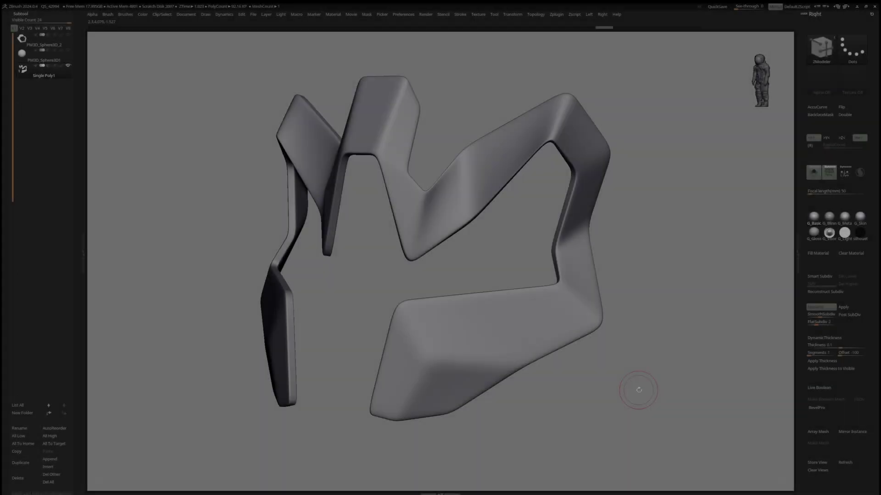
Inset the marked cheek panels of the Single Poly1 mask twice using Inset with the Polygroup All target and Standard mode.
key(shift+f)
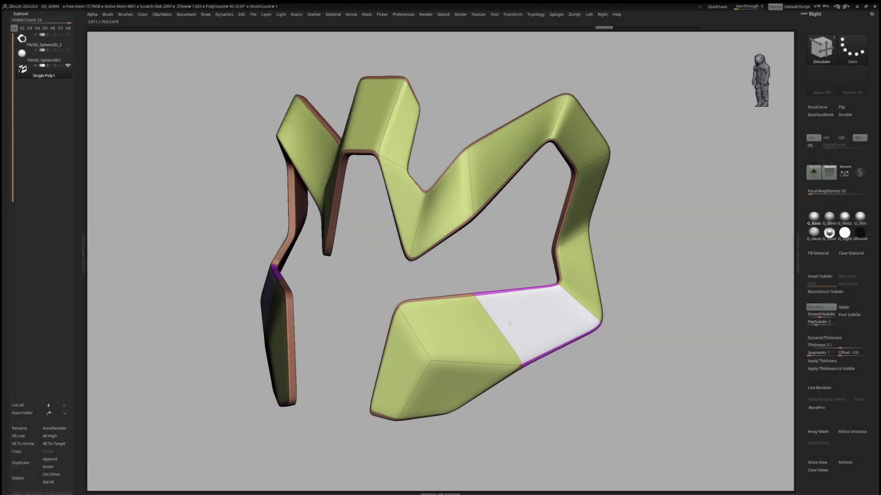
key(space)
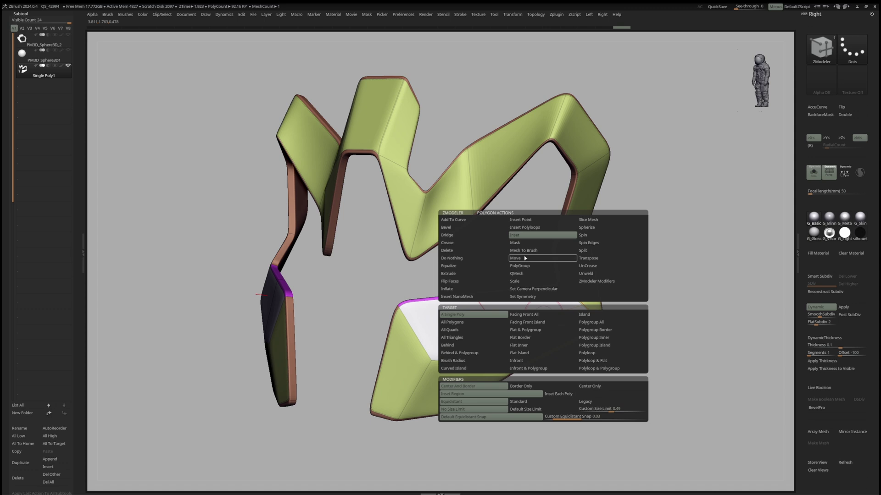
click(610, 322)
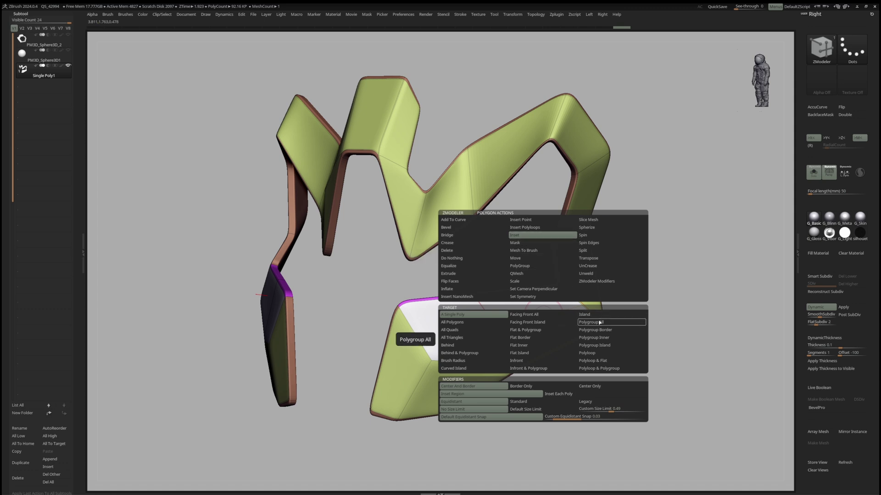
click(523, 402)
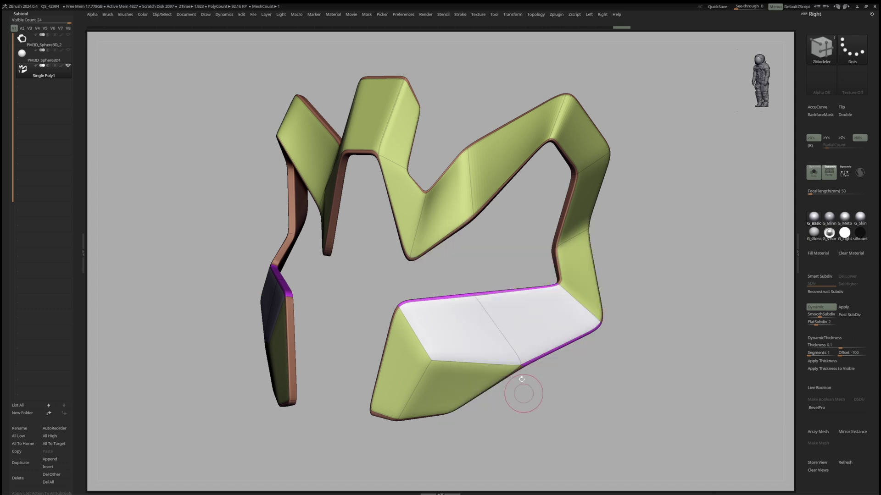
drag(527, 314, 521, 320)
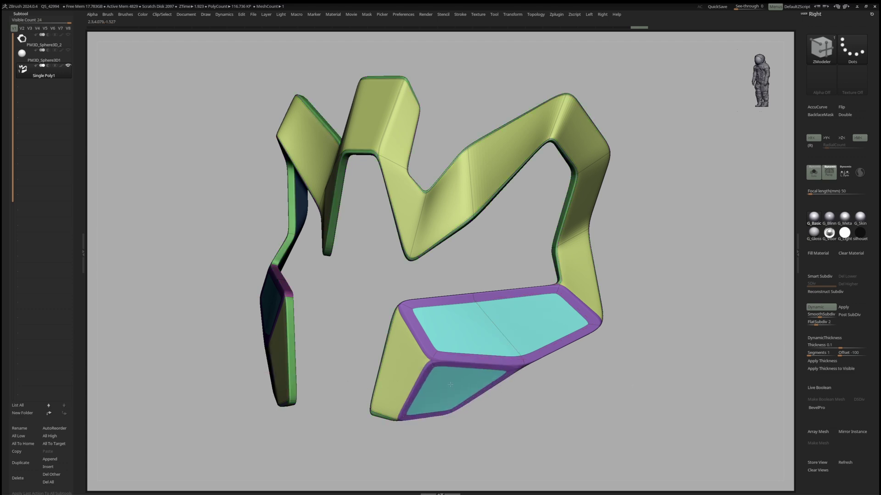
drag(449, 387, 454, 384)
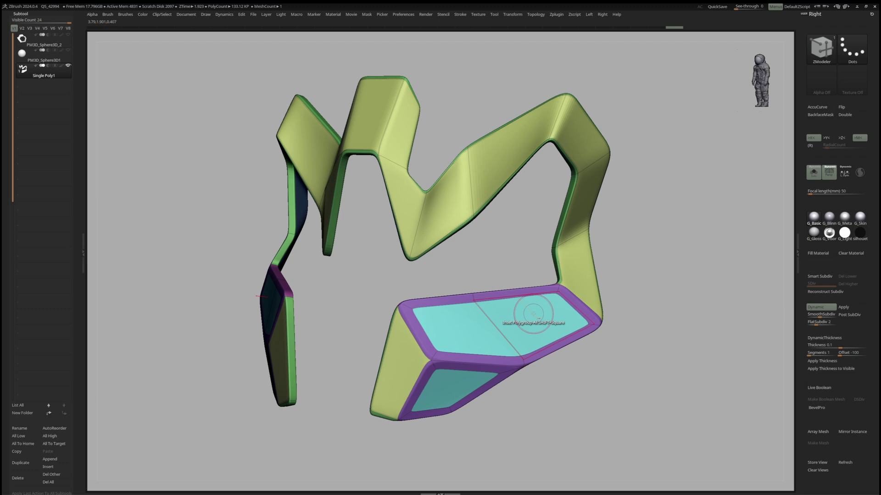
drag(532, 314, 533, 314)
Push the inset cheek polygroup inward to form recesses, using the polygon action Move with the Polygroup All target.
key(space)
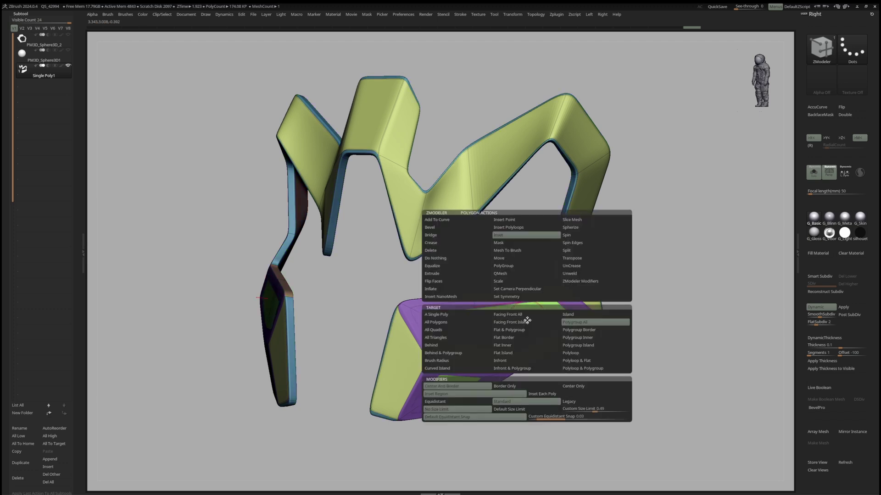
click(504, 258)
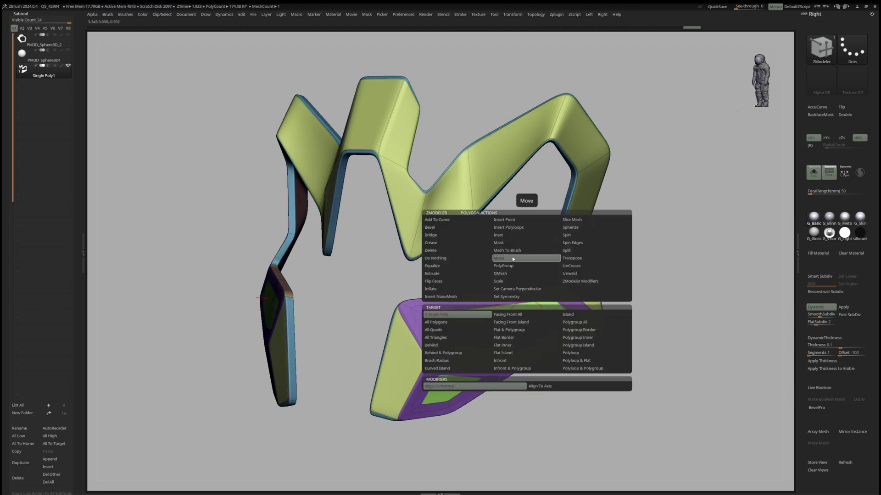
click(578, 323)
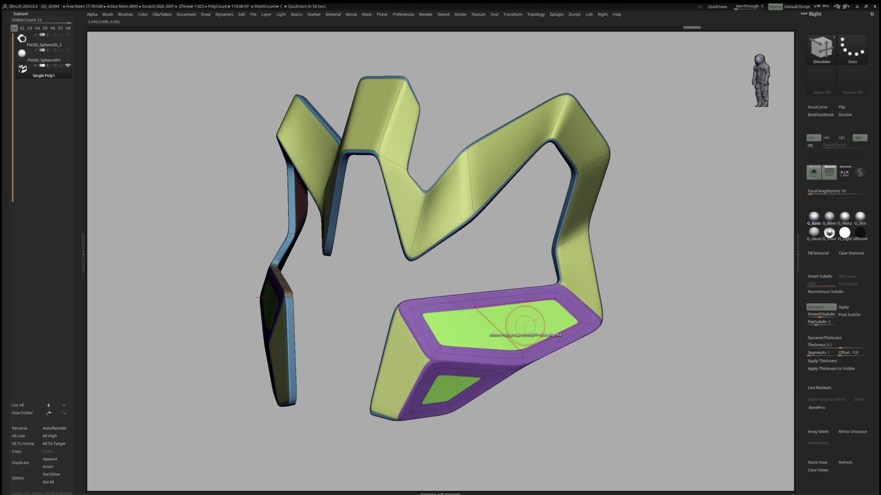
drag(524, 326, 446, 344)
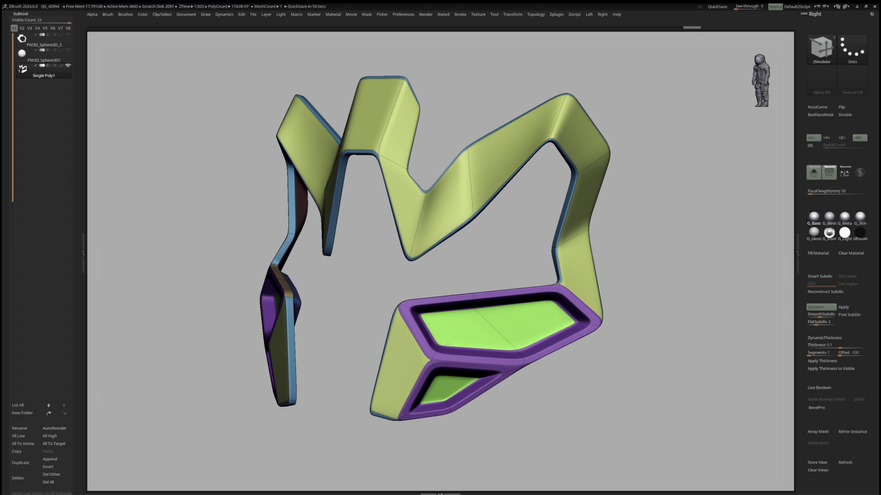
Shrink the recessed cheek floors with the polygon action Scale, using the Polygroup All target and Axis Center.
key(space)
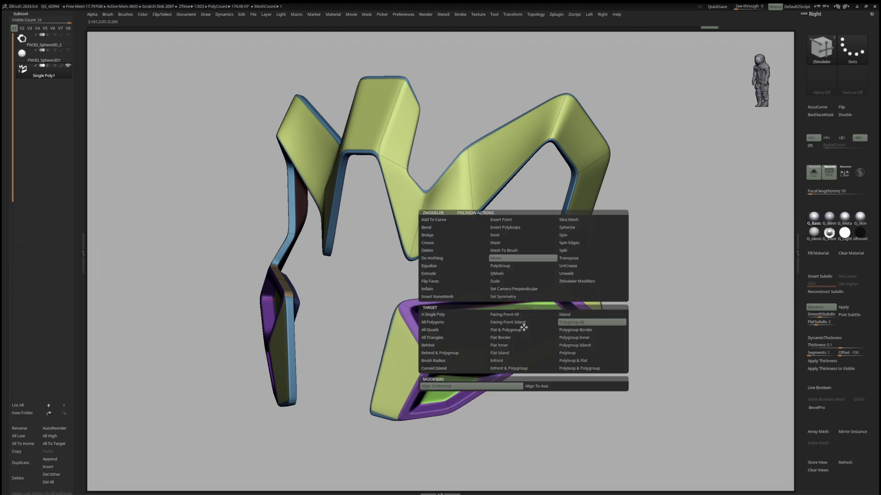
click(512, 282)
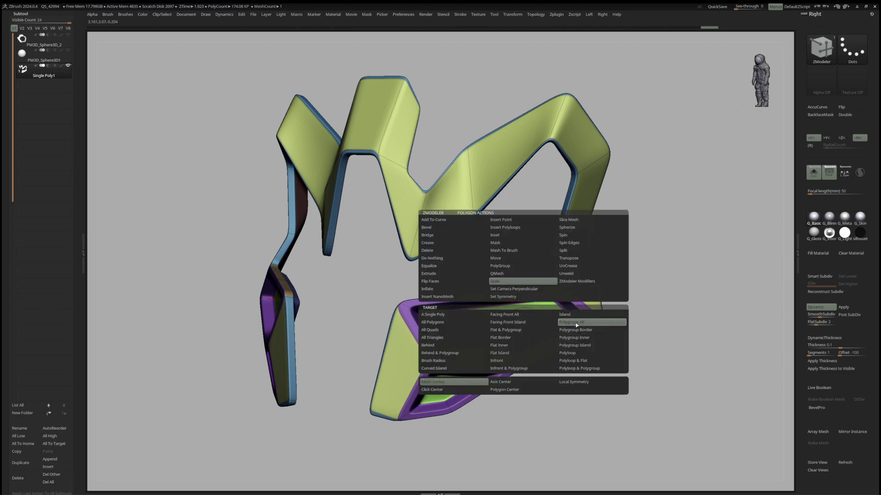
click(511, 384)
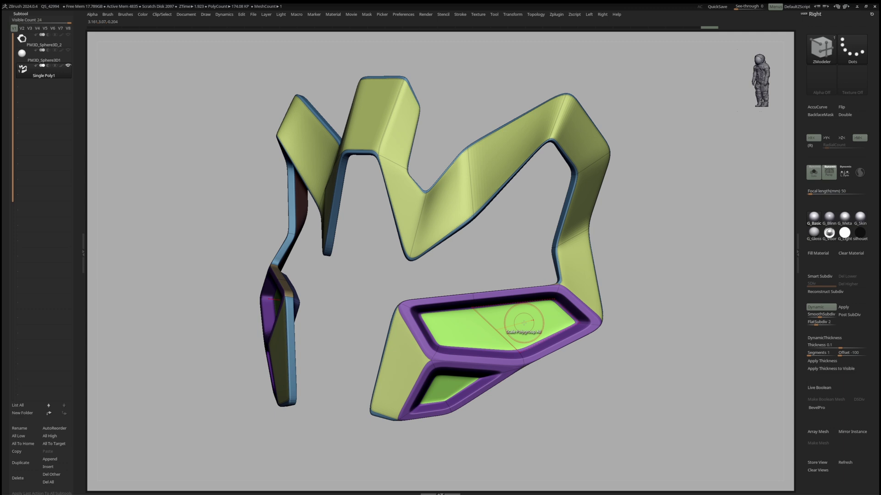
drag(518, 325, 491, 330)
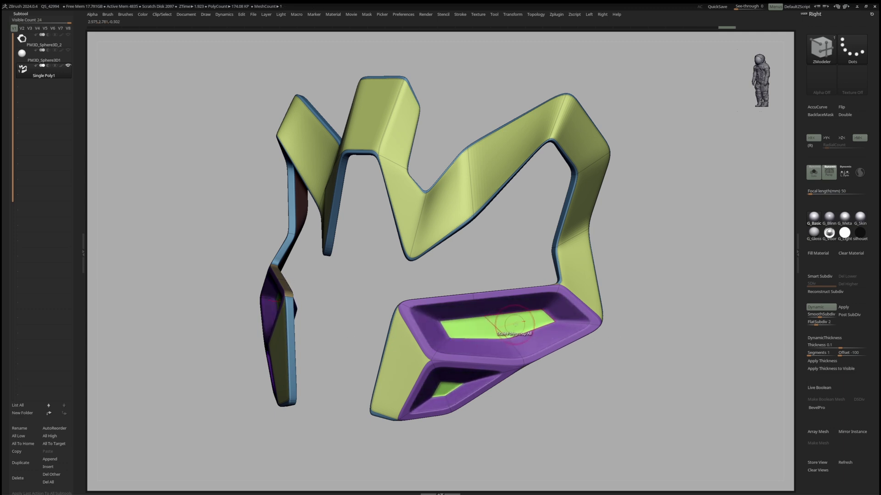
Delete the recessed floor polygroup with the Polygroup All target to open holes in the cheek panels.
key(space)
click(425, 251)
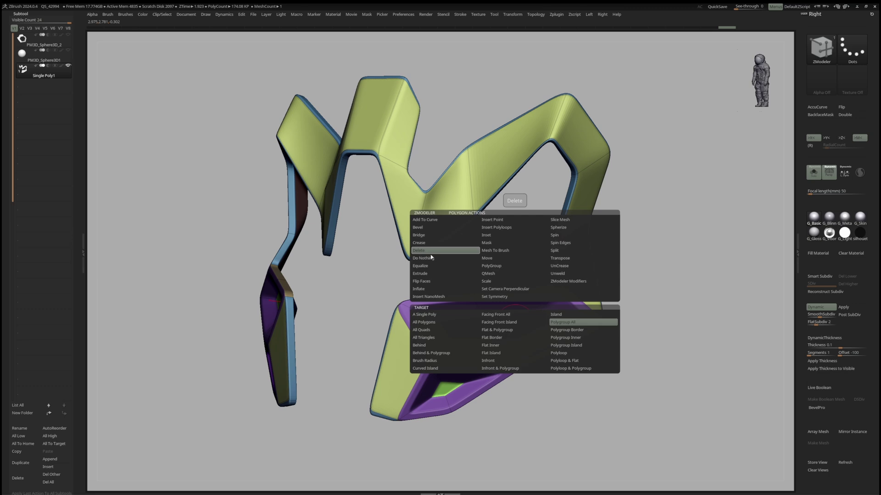
click(518, 322)
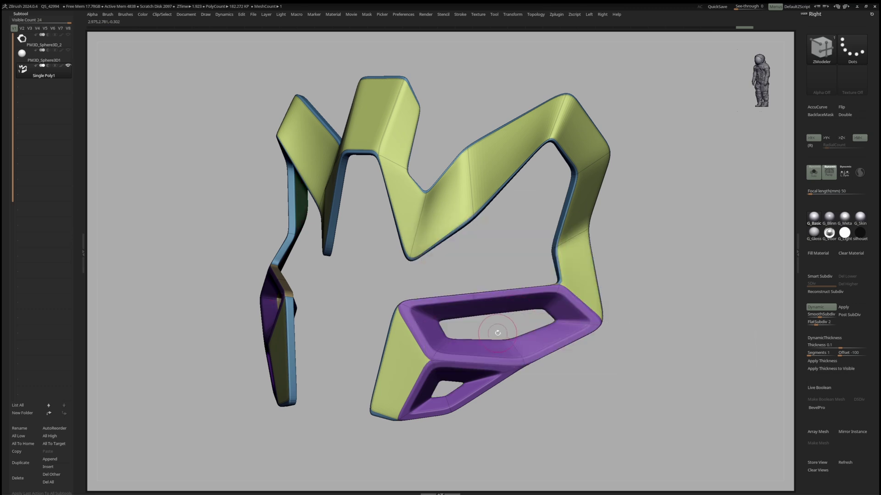
Insert an edge loop along the recess wall of the larger cheek opening and view the mask without polygroup colours.
right_drag(498, 333, 541, 331)
key(shift+f)
ctrl+right_drag(487, 328, 472, 294)
key(shift+f)
key(space)
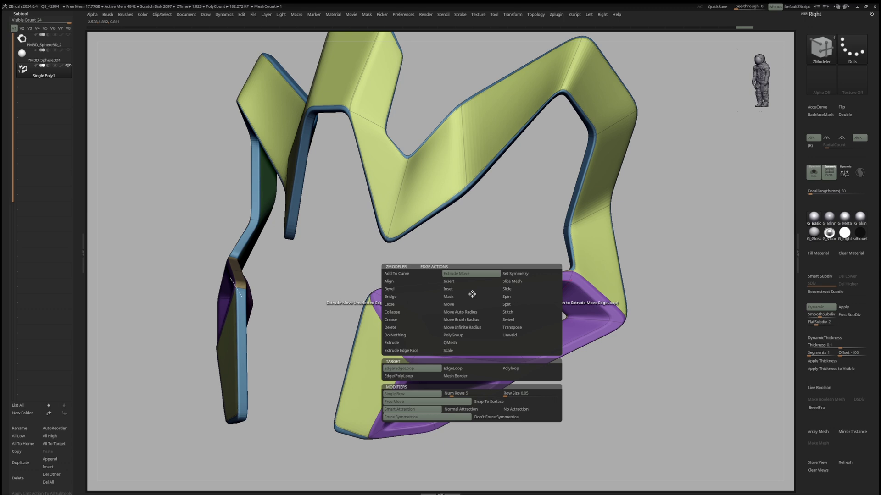
click(461, 282)
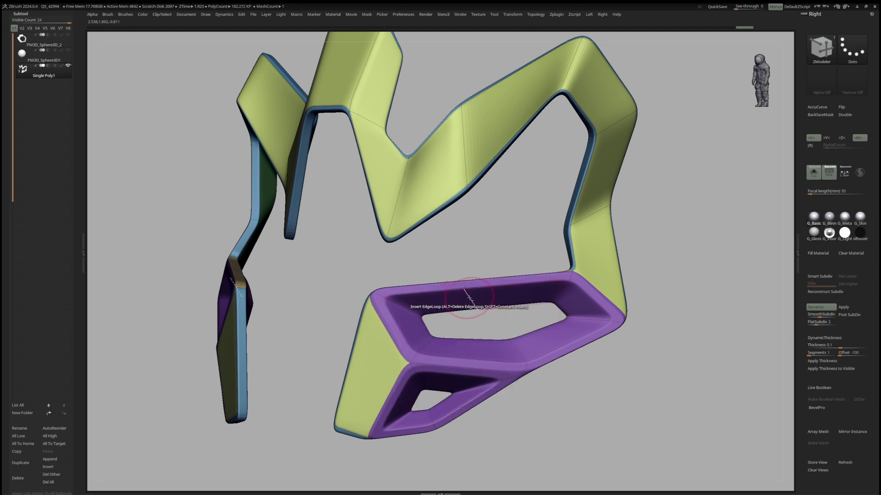
click(469, 297)
right_drag(470, 302, 575, 362)
key(shift+f)
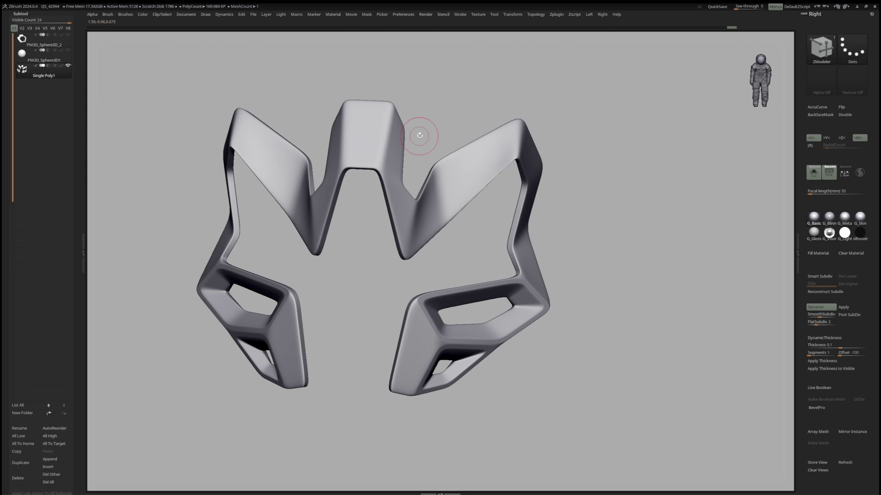
Mask the brow centre's top, side and adjoining polygons with the polygon action Mask, target A Single Poly, and invert the mask.
alt+right_drag(419, 133, 441, 157)
ctrl+right_drag(441, 156, 427, 197)
key(space)
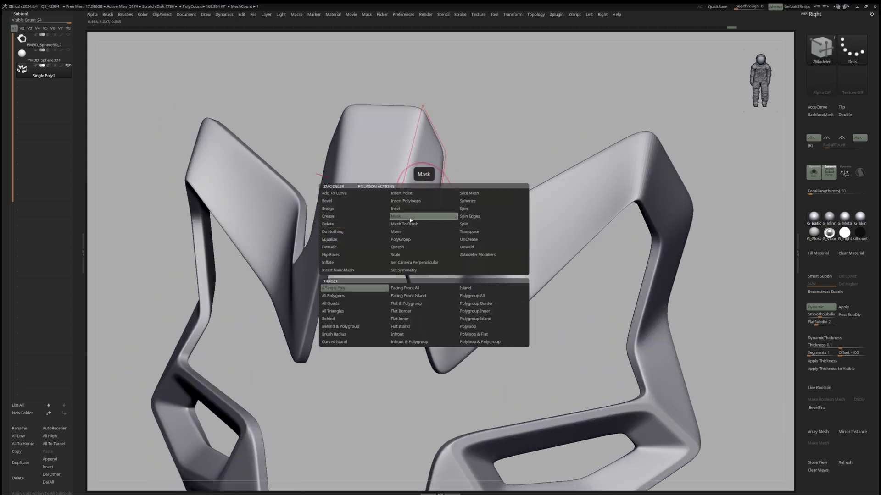
click(373, 289)
click(425, 191)
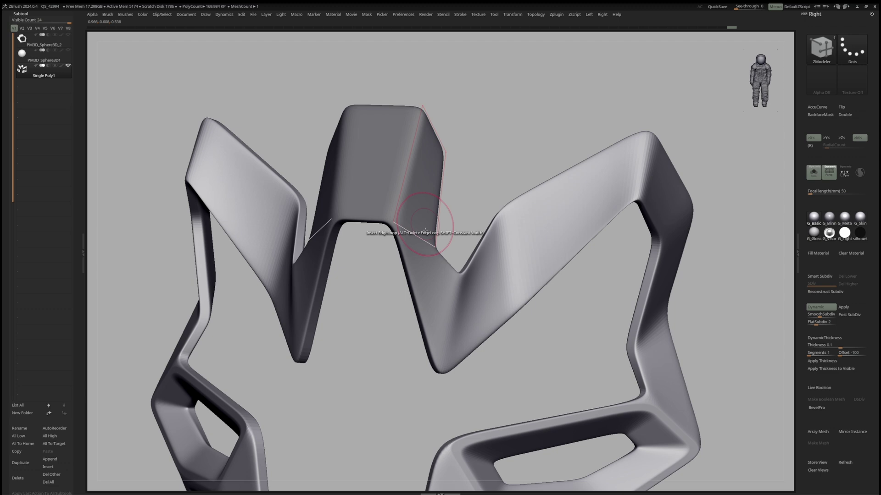
click(425, 269)
ctrl+click(468, 201)
mouse_move(469, 201)
alt+right_down()
mouse_move(461, 216)
mouse_move(472, 206)
alt+right_up()
Place the gizmo on the side face of the unmasked brow centre and scale that section wider.
key(w)
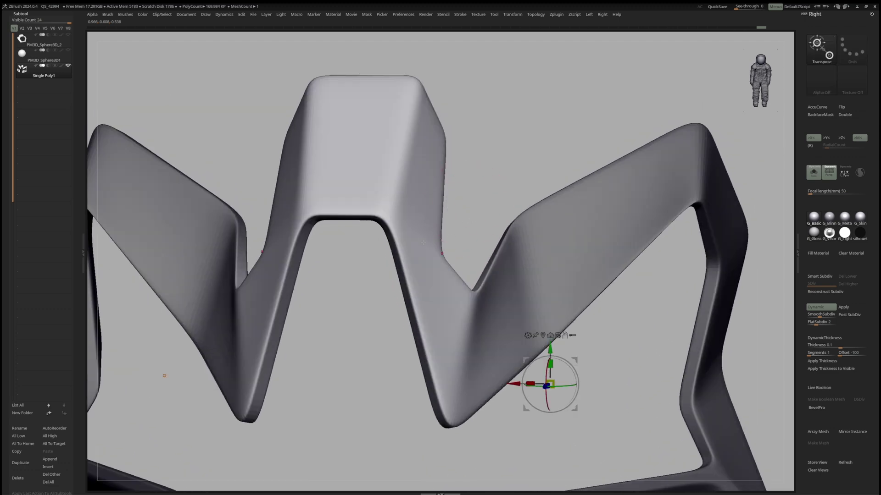
click(422, 243)
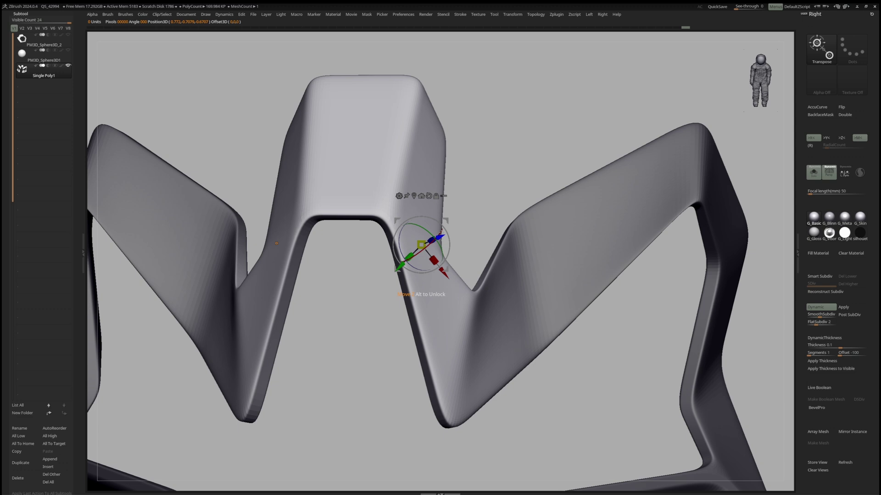
right_drag(657, 221, 676, 187)
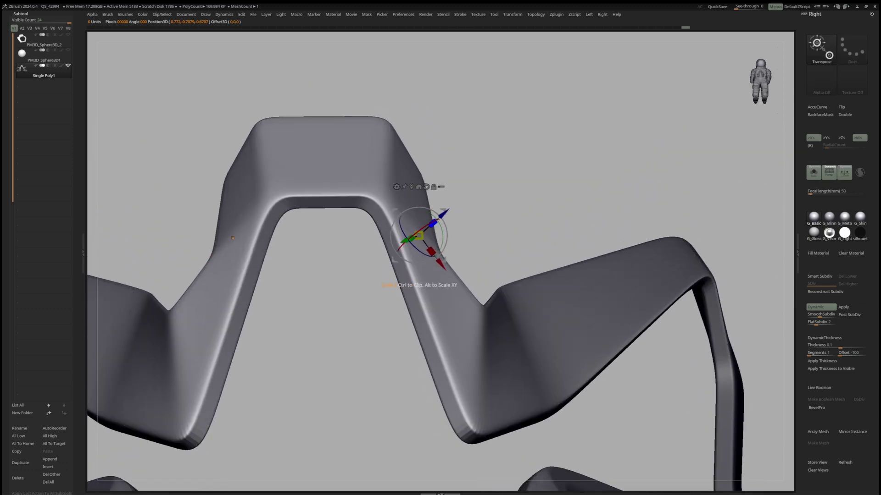
drag(433, 223, 433, 228)
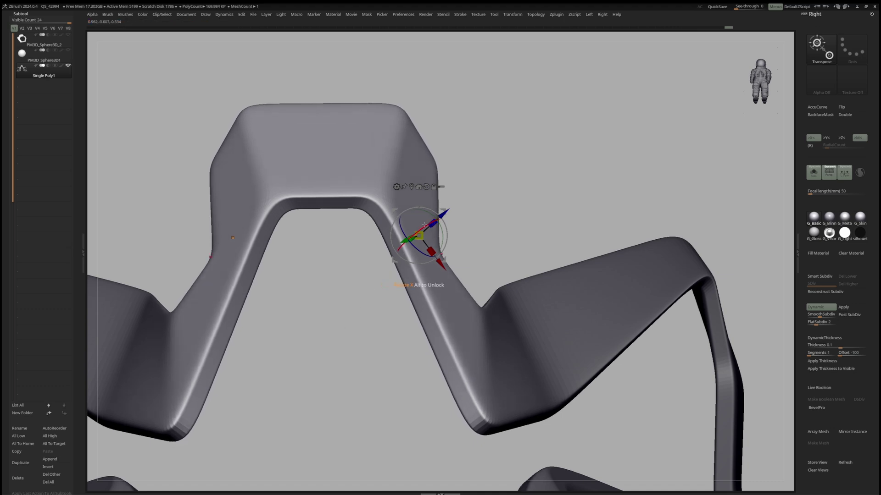
Merge the brow centre's side corner point into its upper corner with the point action Stitch, and switch to the Move brush.
key(q)
key(shift+f)
mouse_move(532, 202)
right_down()
mouse_move(478, 197)
mouse_move(461, 227)
mouse_move(508, 199)
right_up()
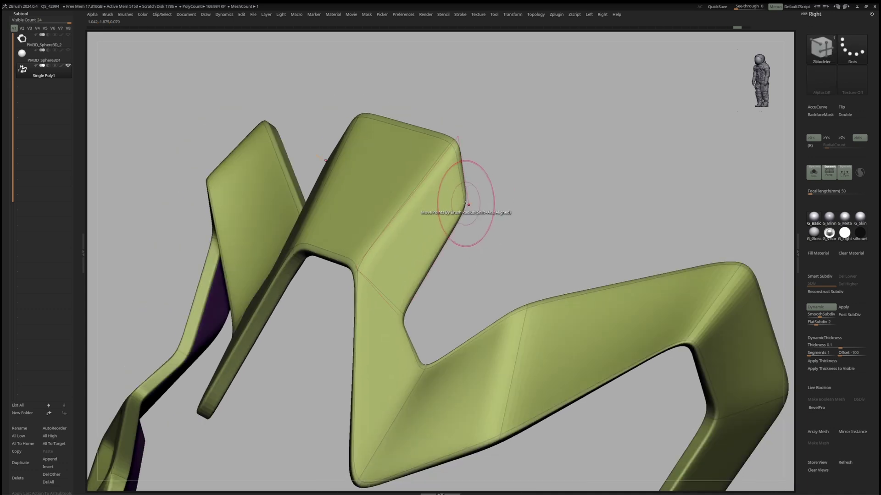
key(space)
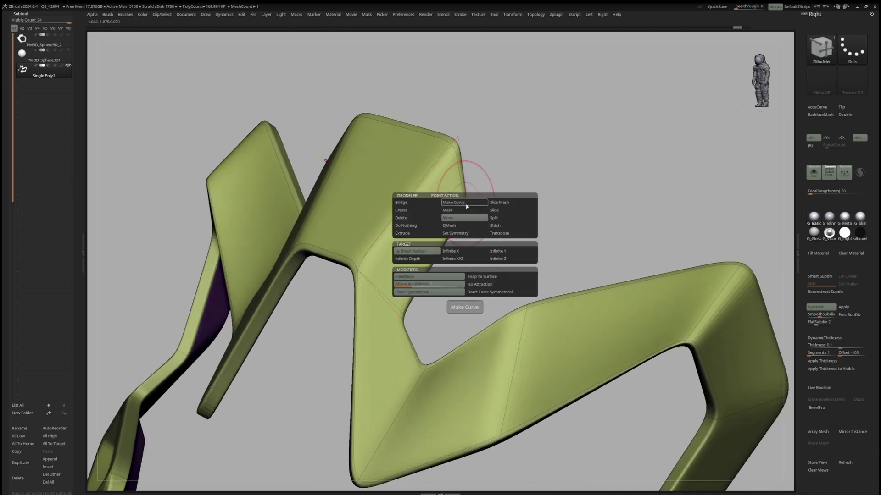
click(501, 227)
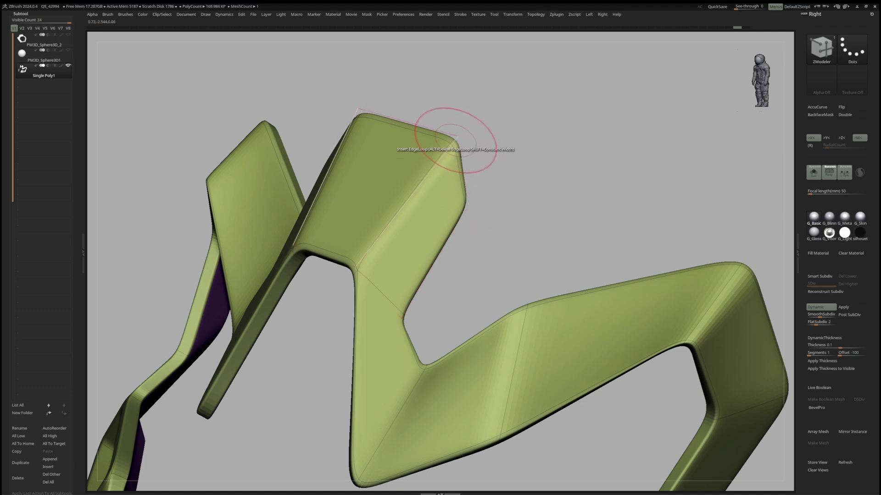
click(453, 148)
key(shift+f)
mouse_move(519, 192)
ctrl+right_down()
mouse_move(517, 170)
mouse_move(507, 210)
mouse_move(528, 169)
mouse_move(557, 162)
mouse_move(566, 146)
ctrl+right_up()
ctrl+right_drag(567, 146, 584, 146)
key(b)
key(m)
key(v)
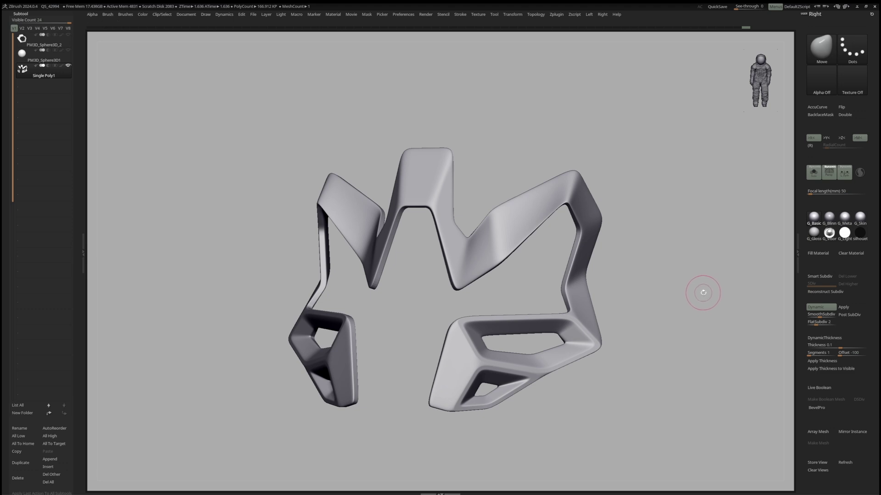
Apply the dynamic thickness to the mask mesh, restore its dynamic smooth subdivision and set FlatSubdiv to 2.
click(821, 361)
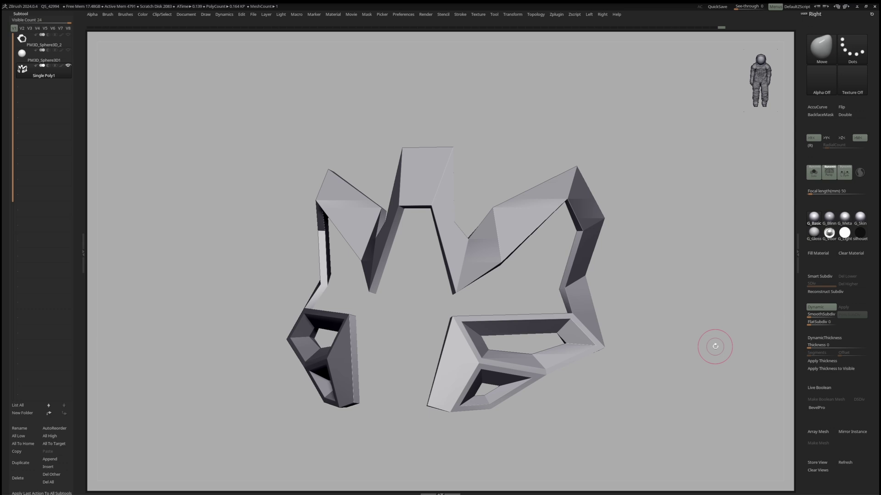
click(820, 324)
click(818, 315)
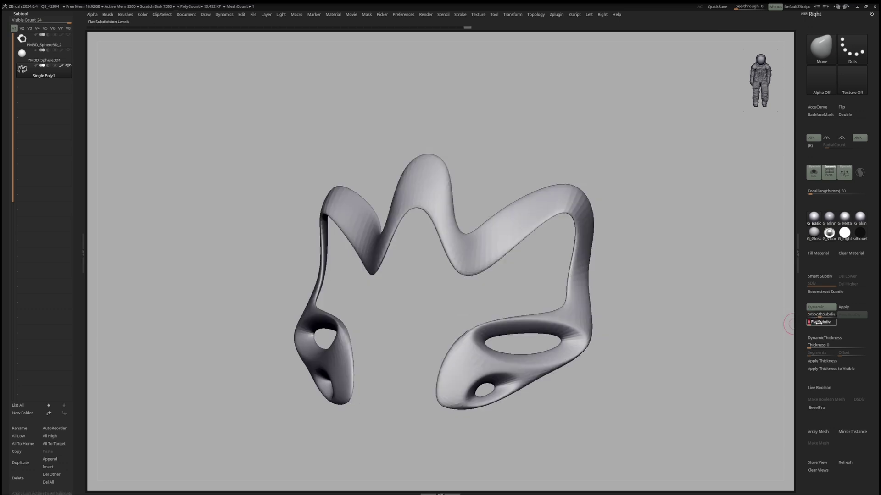
text(2)
key(Return)
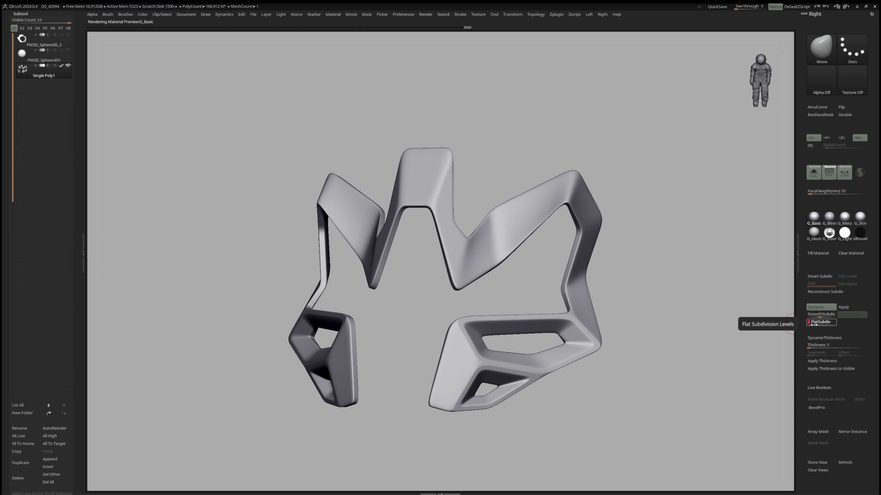
Duplicate the mask subtool and isolate the cheek openings' recess walls on the copy by polygroup visibility.
key(ctrl+shift+d)
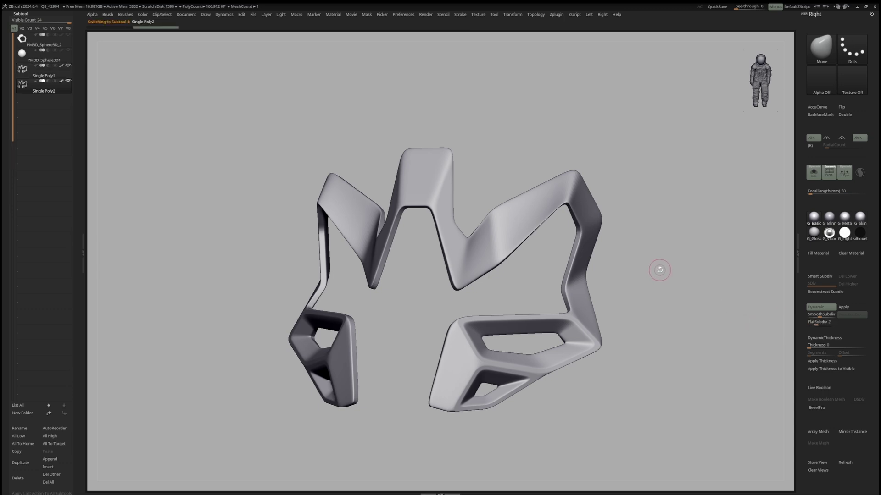
mouse_move(642, 284)
alt+right_down()
mouse_move(652, 267)
mouse_move(666, 283)
mouse_move(661, 321)
alt+right_up()
key(shift+f)
key(2)
click(585, 298)
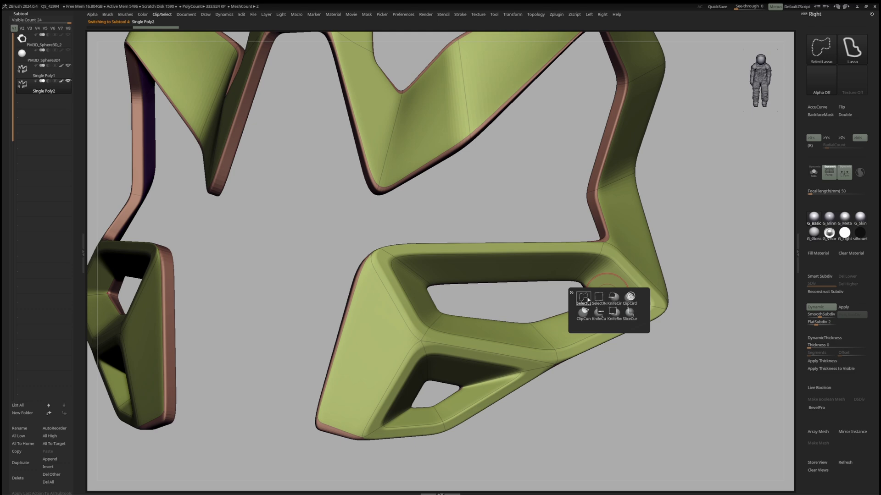
ctrl+shift+click(579, 281)
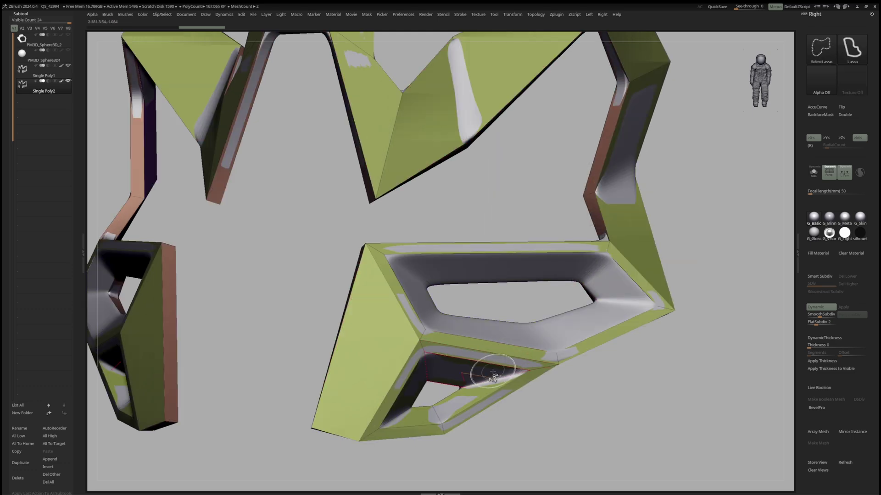
key(shift+d)
ctrl+shift+drag(718, 338, 706, 344)
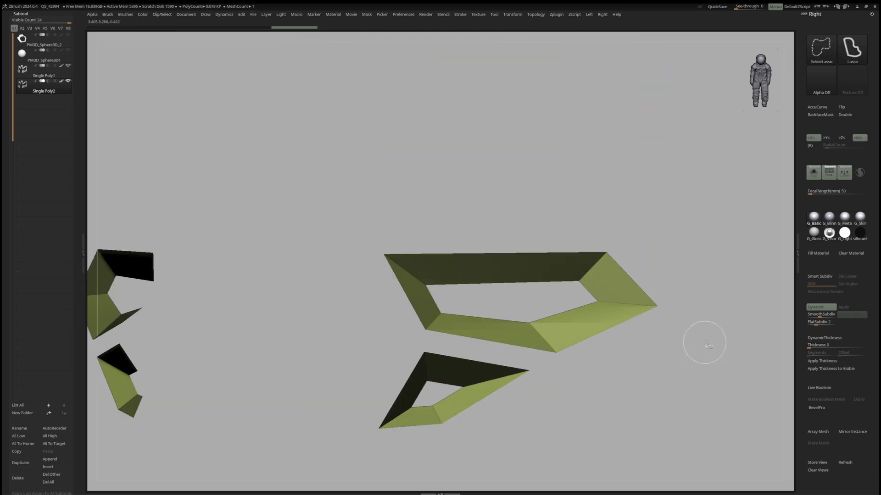
key(d)
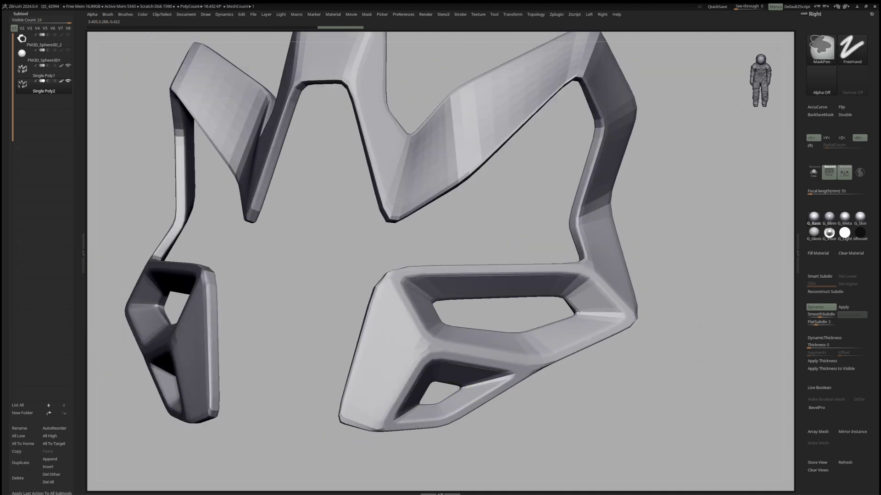
drag(701, 338, 707, 309)
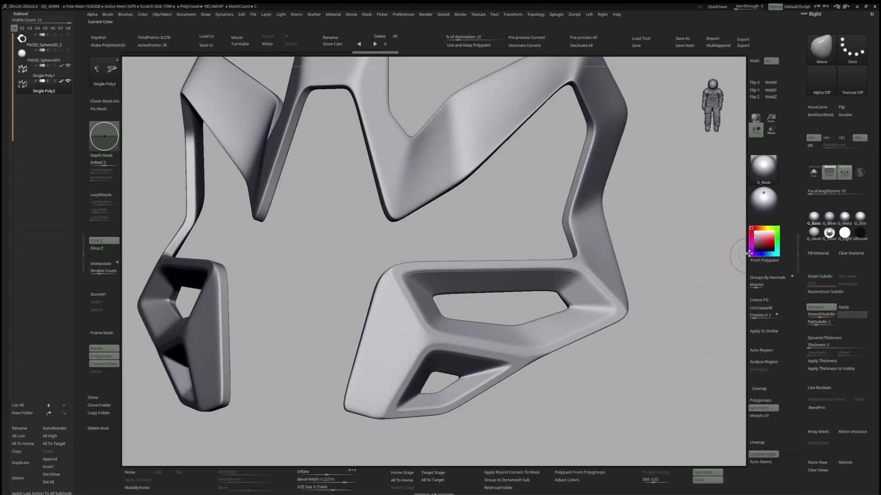
Give the isolated recess walls a dynamic thickness of about 0.026, with Post SubDiv off and Offset 100.
key(Tab)
key(Tab)
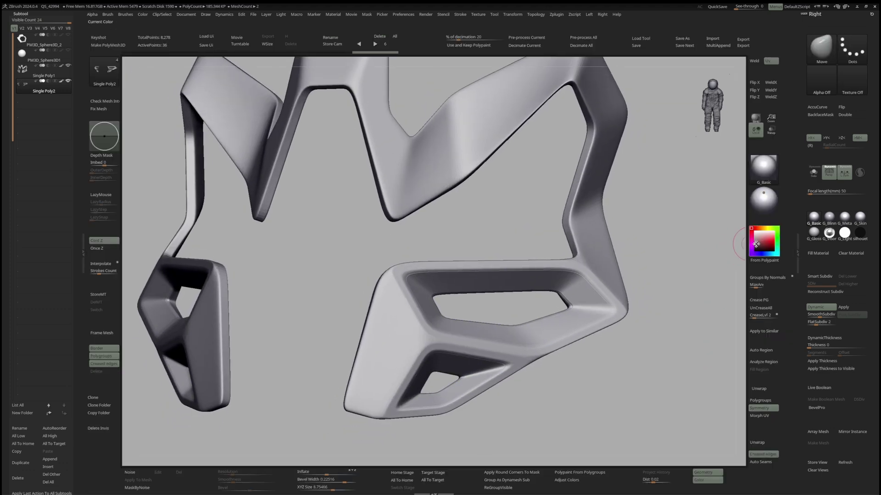
key(Tab)
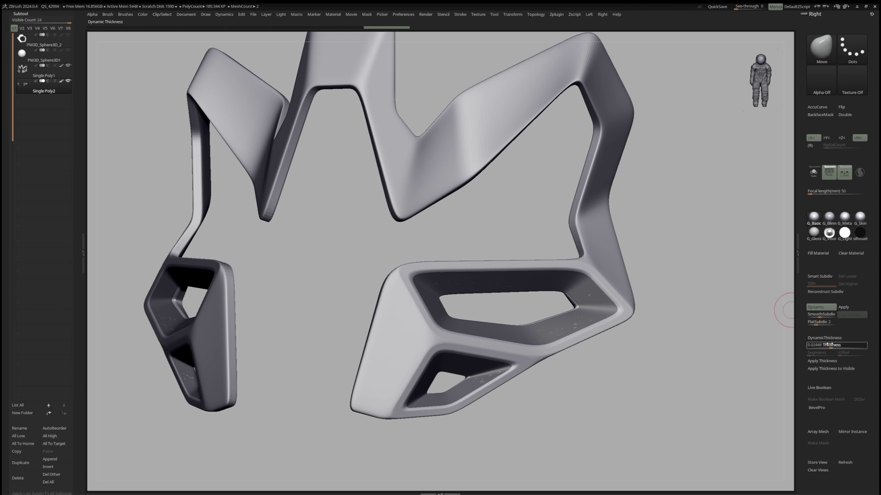
click(853, 315)
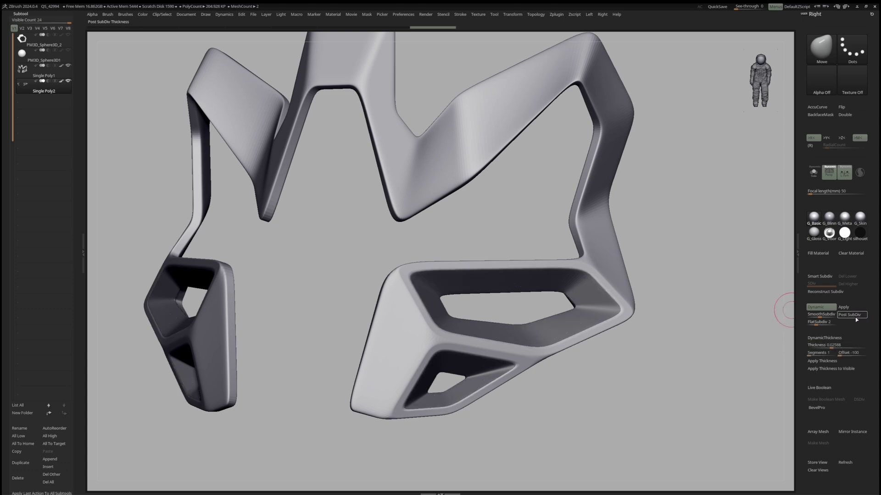
drag(867, 354, 864, 353)
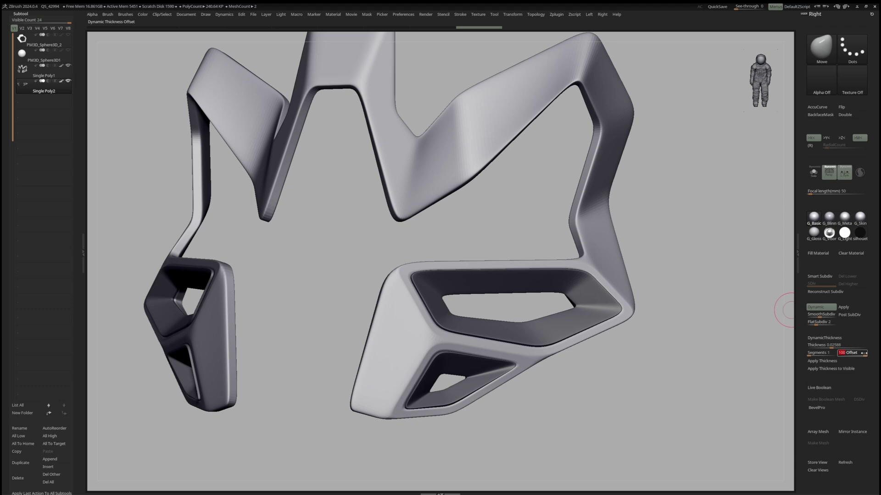
drag(662, 275, 669, 277)
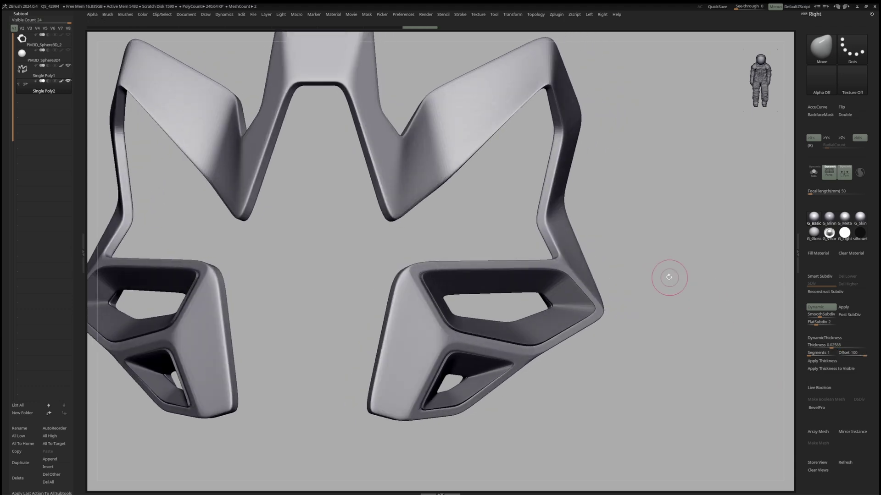
Insert edge loops along the thickness rim of the main mask frame with the edge action Insert, target Multiple EdgeLoops.
drag(492, 319, 691, 288)
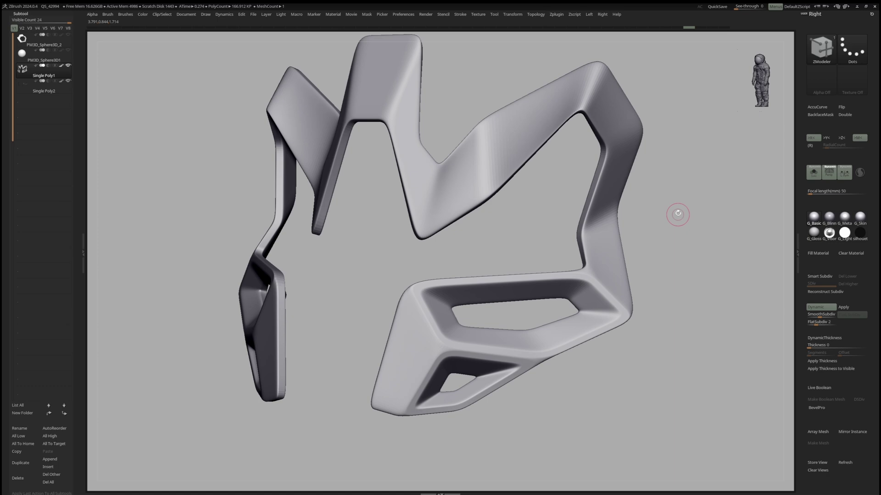
mouse_move(586, 243)
ctrl+right_down()
mouse_move(570, 232)
mouse_move(468, 236)
mouse_move(448, 228)
mouse_move(451, 221)
ctrl+right_up()
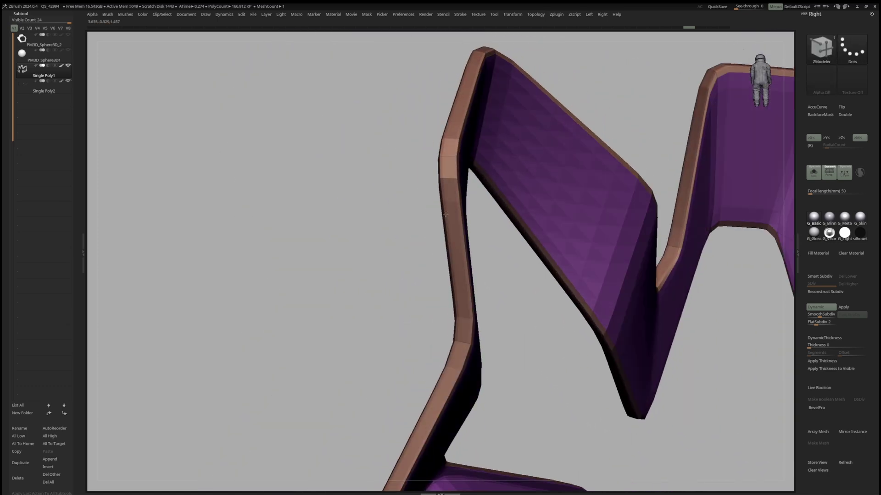
key(space)
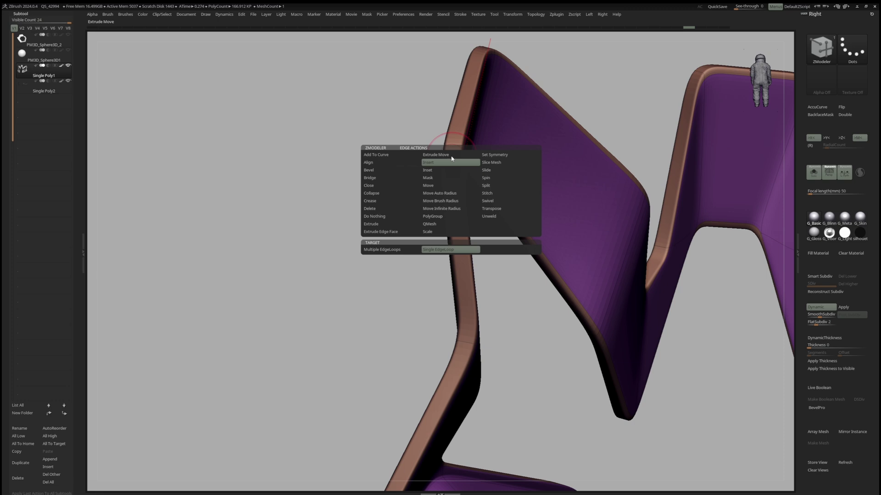
click(398, 250)
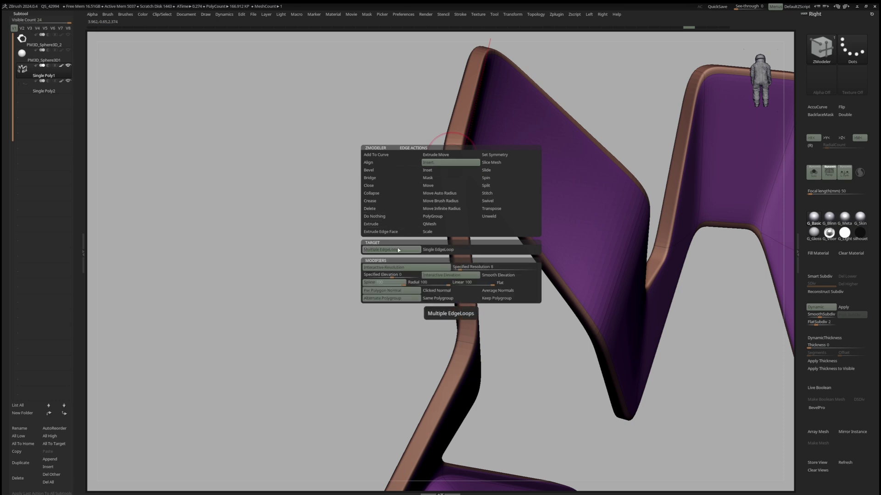
click(462, 277)
mouse_move(464, 350)
mouse_down()
mouse_move(471, 339)
mouse_move(531, 343)
mouse_move(477, 341)
mouse_move(516, 323)
mouse_move(527, 329)
mouse_up()
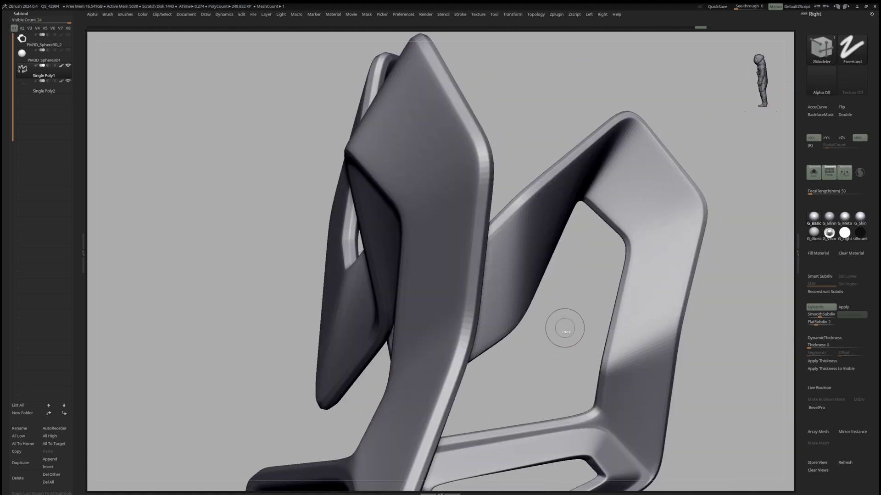
mouse_move(565, 328)
ctrl+right_down()
mouse_move(550, 286)
mouse_move(625, 291)
ctrl+right_up()
mouse_move(533, 289)
alt+right_down()
mouse_move(639, 253)
mouse_move(620, 239)
mouse_move(654, 242)
alt+right_up()
drag(653, 241, 670, 230)
Insert edge loops around the frame's cheek recess walls with the edge action Insert, target Single EdgeLoop.
key(shift+f)
key(space)
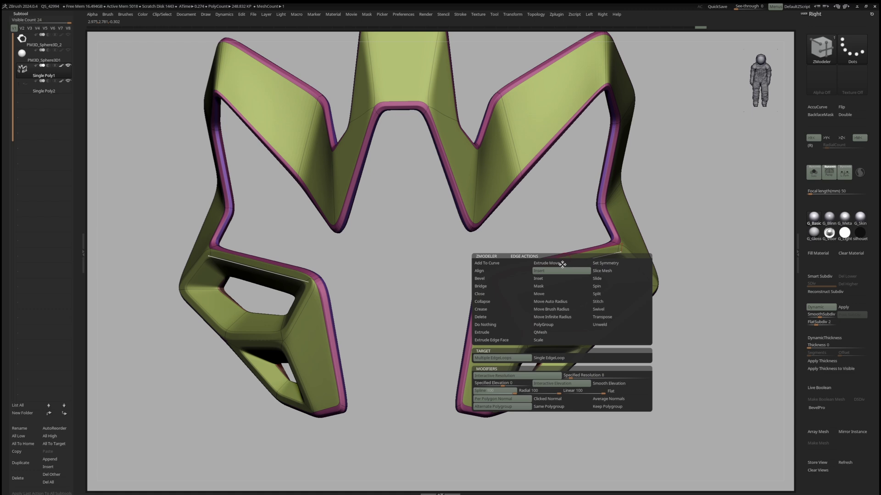
click(553, 357)
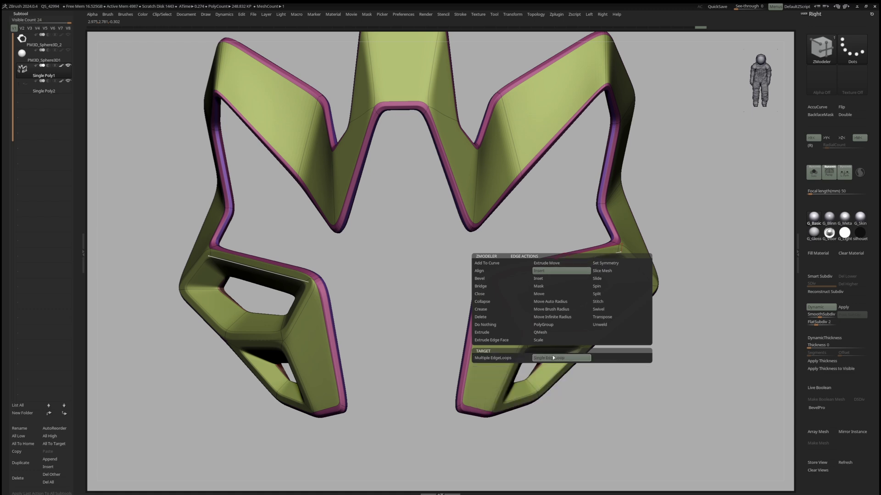
right_drag(560, 321, 527, 321)
click(517, 268)
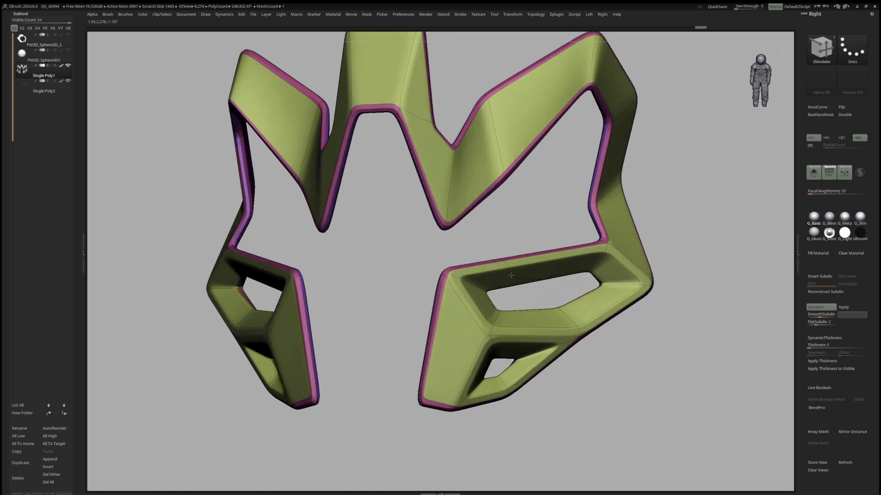
key(shift+f)
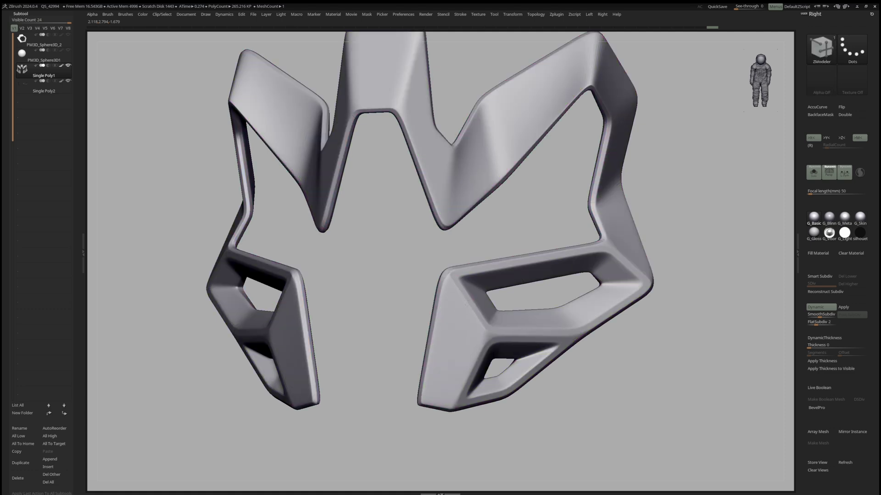
click(504, 320)
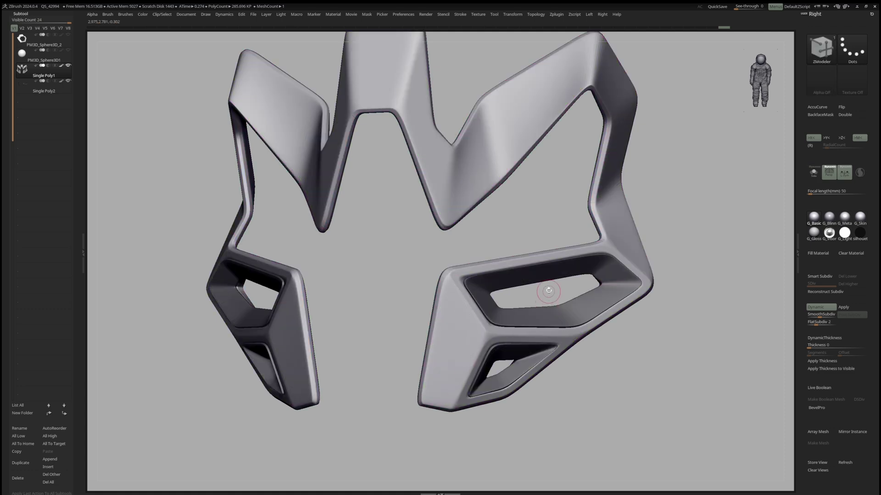
Select the cheek recess liner subtool, then examine it together with the main mask frame from another angle.
alt+click(580, 304)
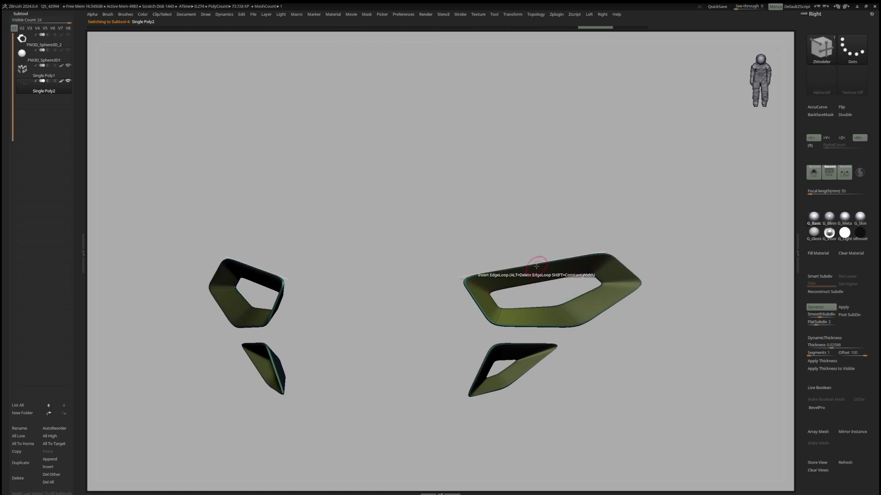
key(shift+alt+s)
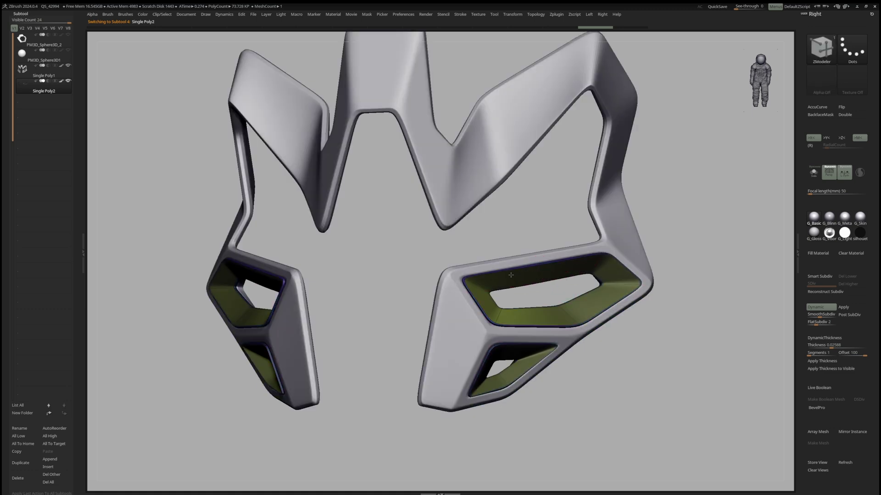
mouse_move(674, 276)
mouse_down()
mouse_move(642, 277)
mouse_move(586, 303)
mouse_up()
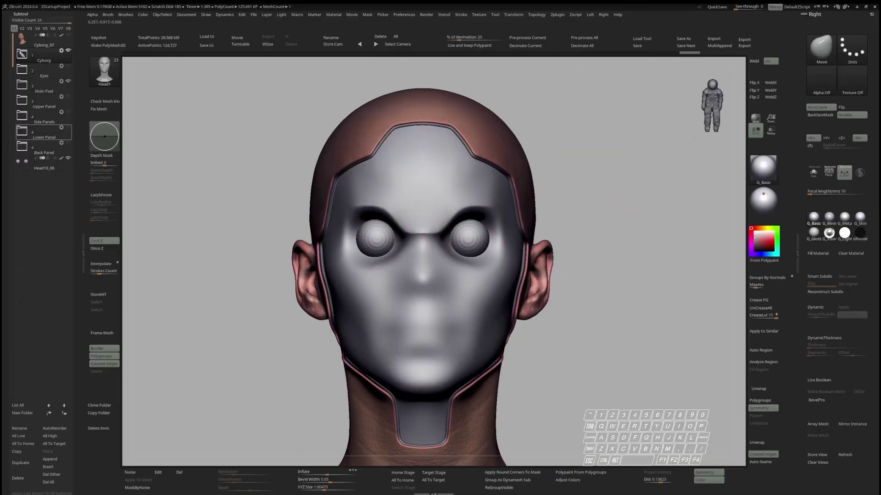
Smooth the sculpted planes of the head around the brow and cheek, working from several viewing angles.
key(space)
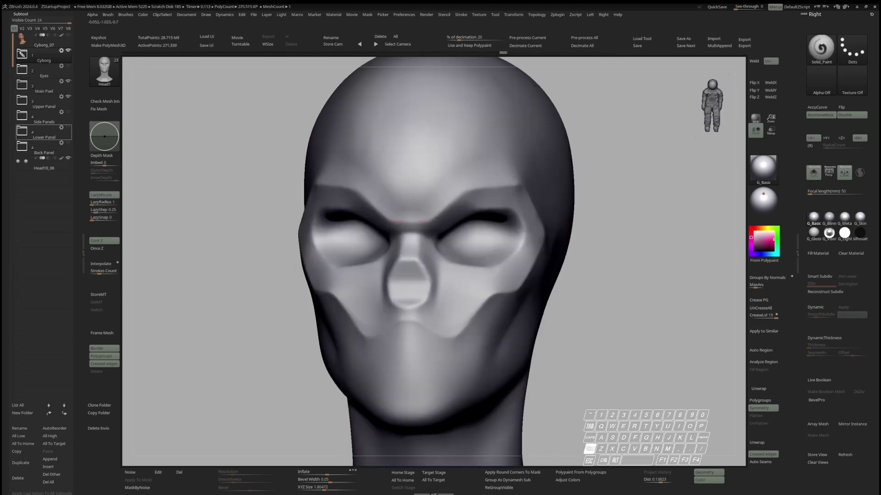
shift+drag(506, 187, 516, 185)
right_drag(591, 187, 522, 187)
shift+drag(520, 277, 476, 295)
right_drag(477, 296, 545, 295)
shift+drag(470, 298, 445, 334)
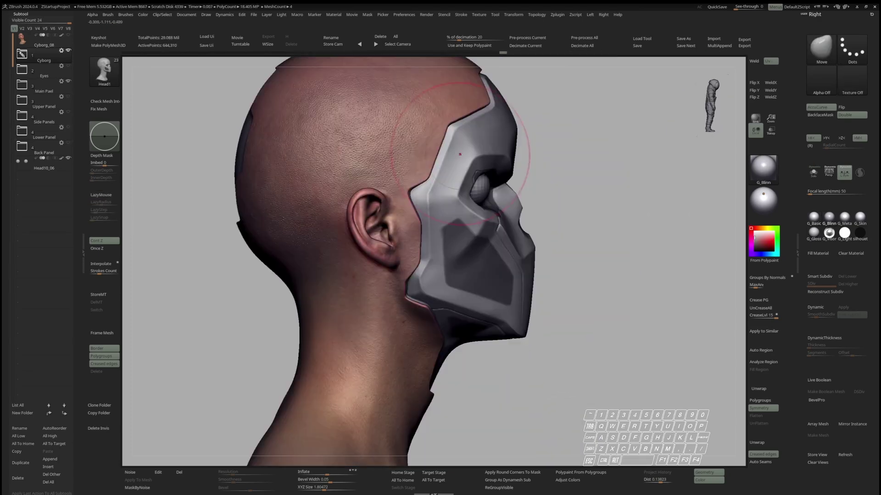
Show the Back Panel, Lower Panel and Side Panels subtool folders around the cyborg head.
right_drag(463, 177, 398, 177)
click(69, 143)
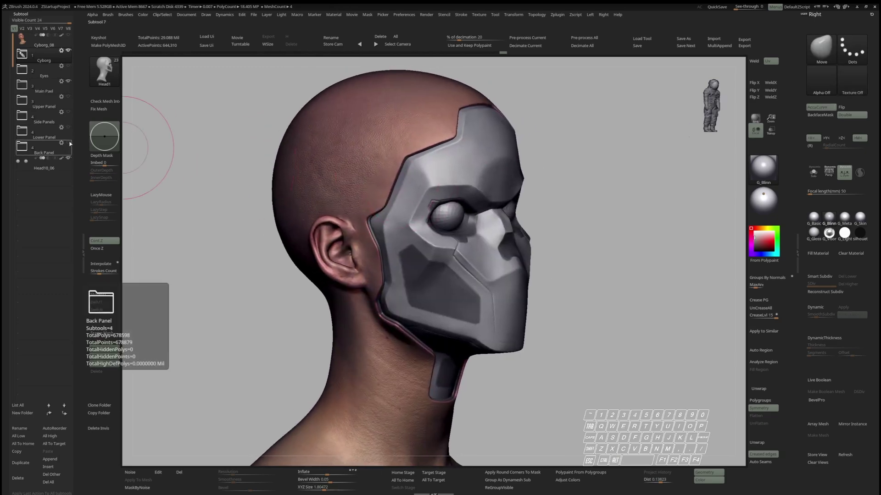
click(68, 127)
click(68, 112)
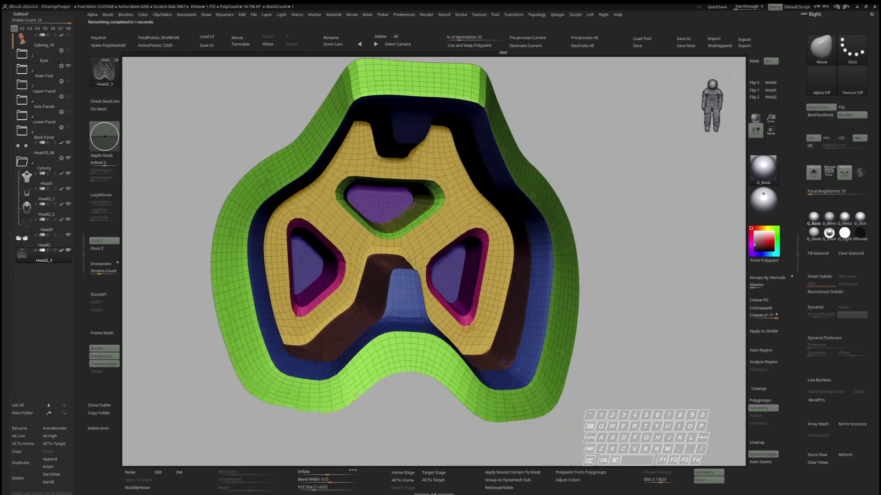